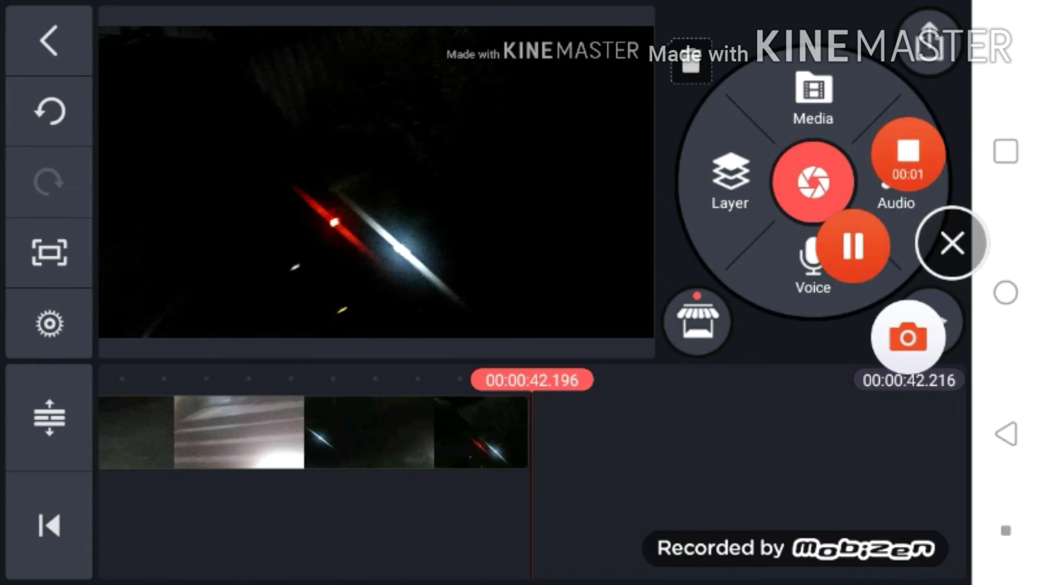
click(953, 244)
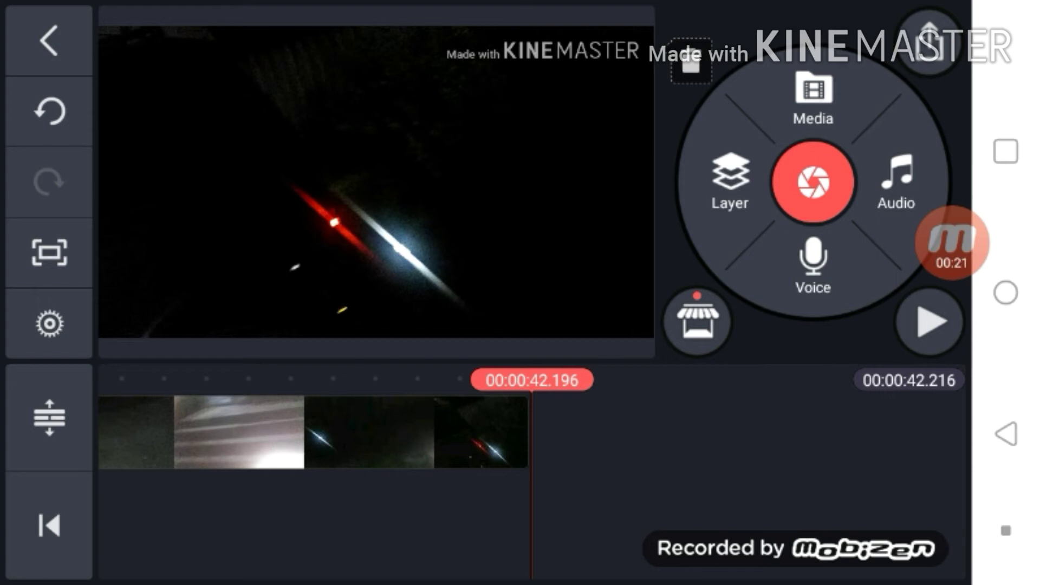
- Switch from the night-footage KineMaster project to Chrome's address bar
click(953, 243)
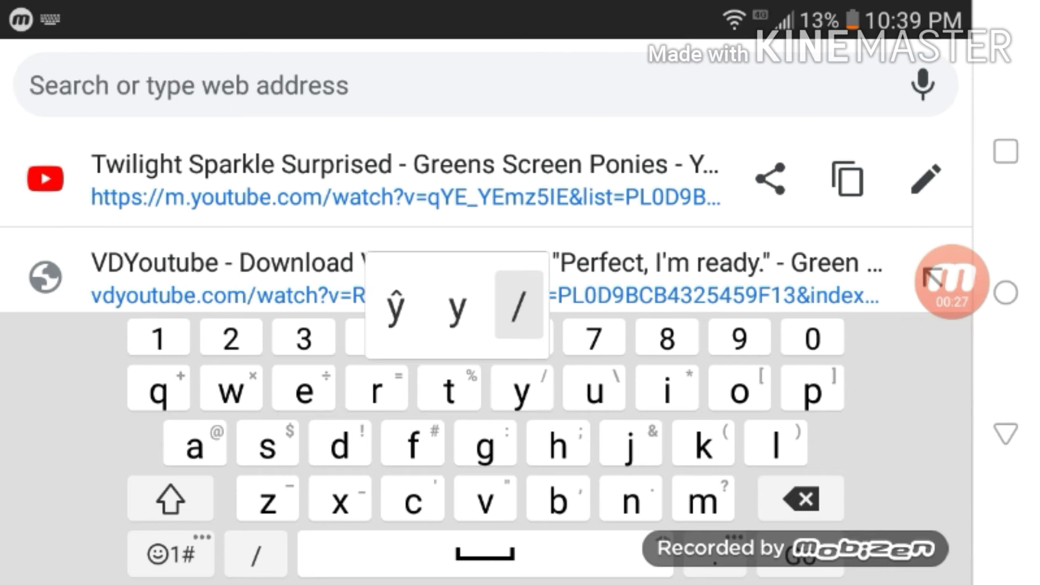
text(/o)
- Clear stray text from the address bar before loading youtube.com
key(BackSpace)
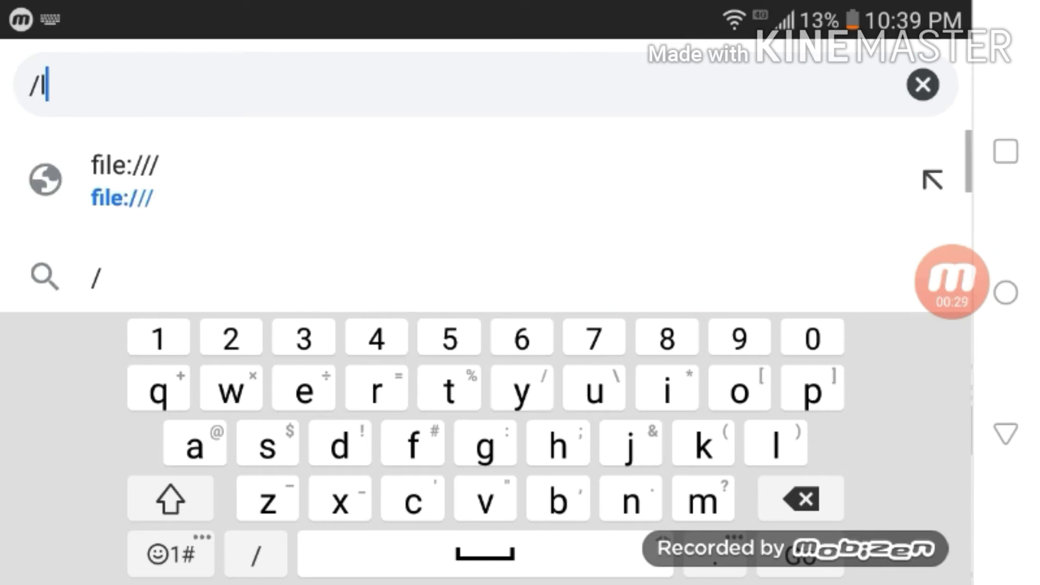
key(BackSpace)
key(BackSpace)
text(youtube.com)
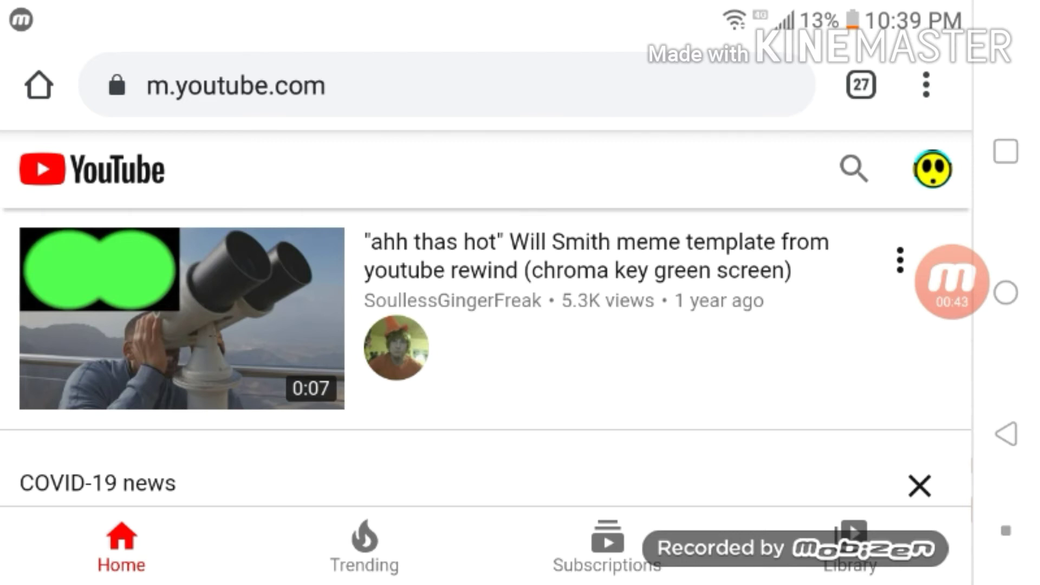
- Search YouTube for 'Green screen ponies'
click(854, 169)
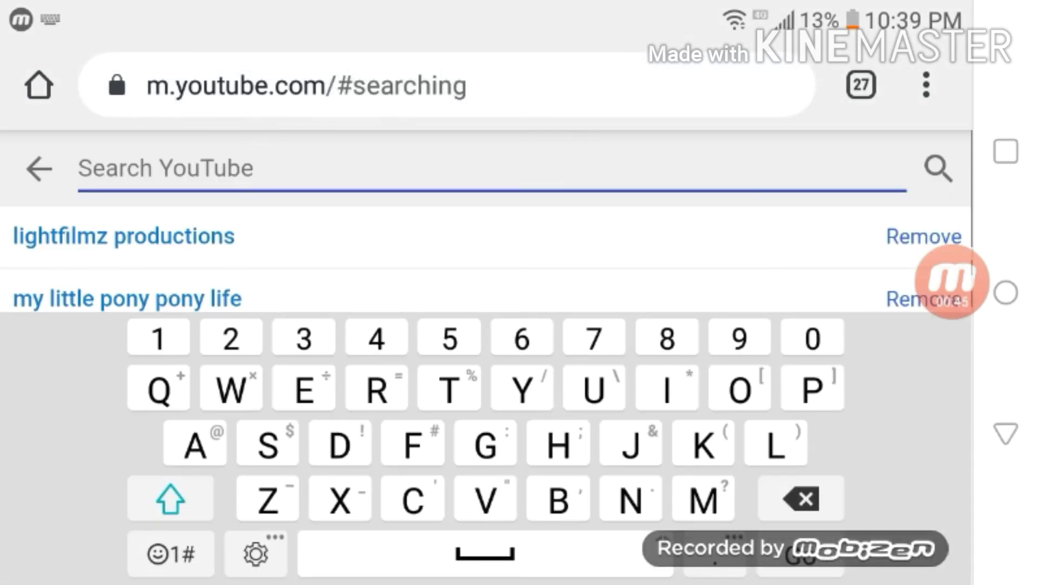
text(Mlp)
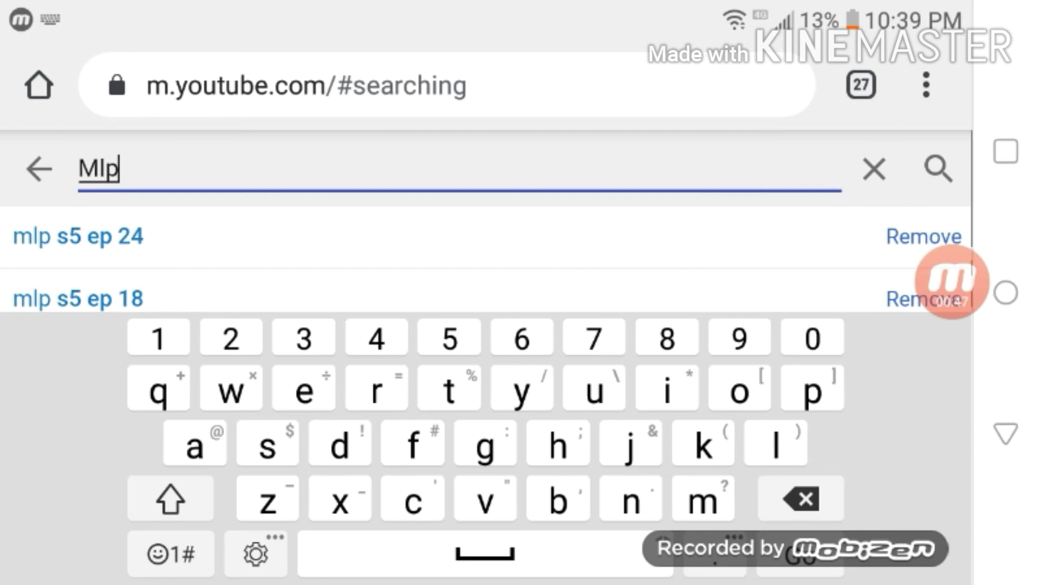
key(BackSpace)
key(BackSpace)
key(BackSpace)
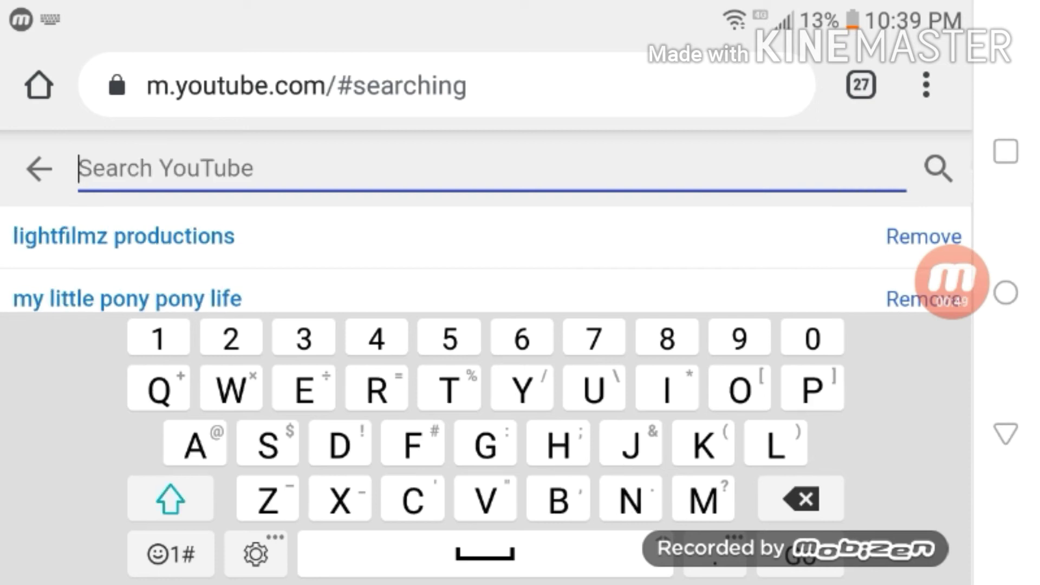
text(Gree)
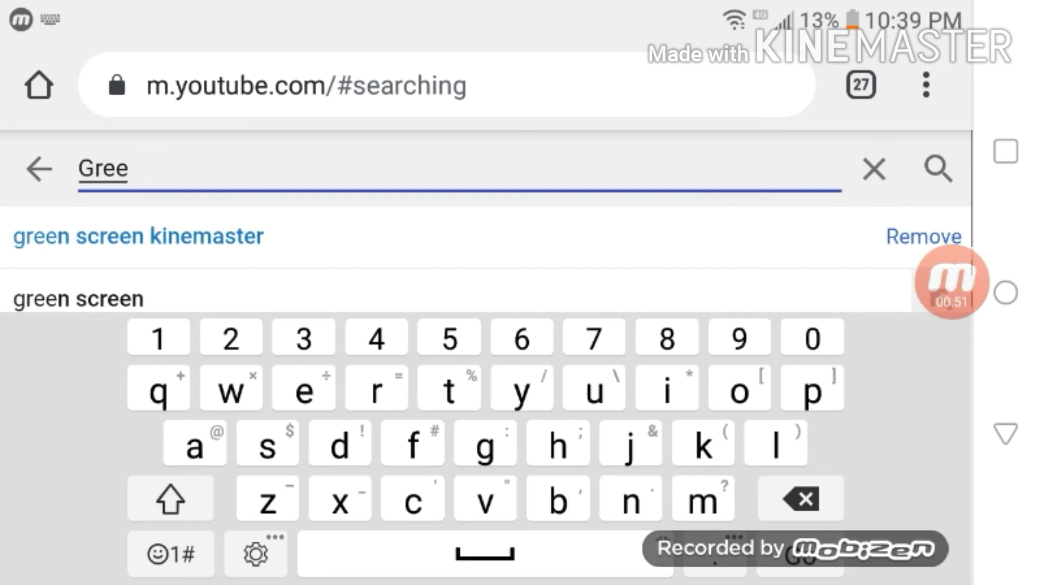
text(n scre)
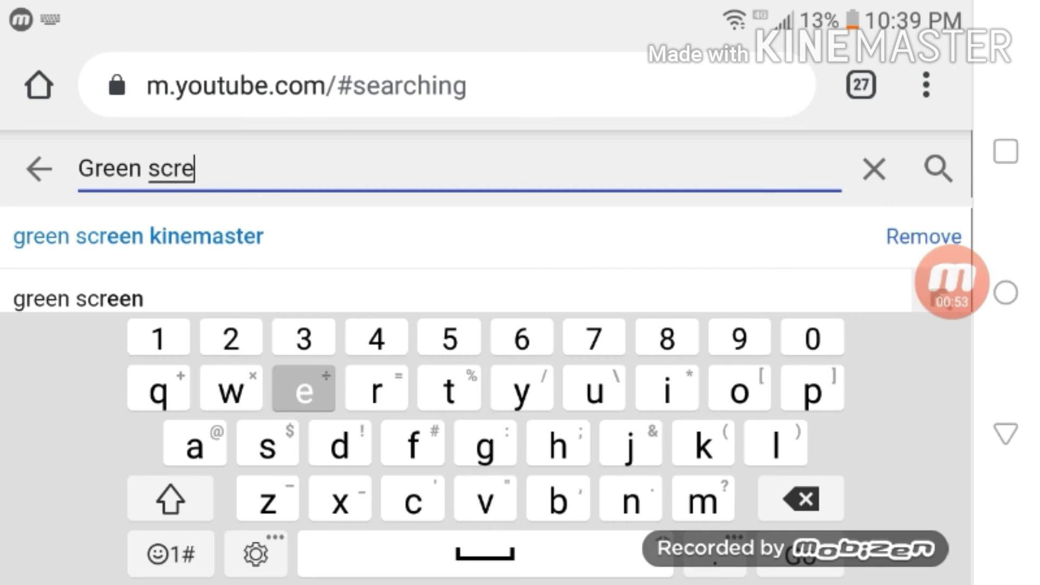
text(en po)
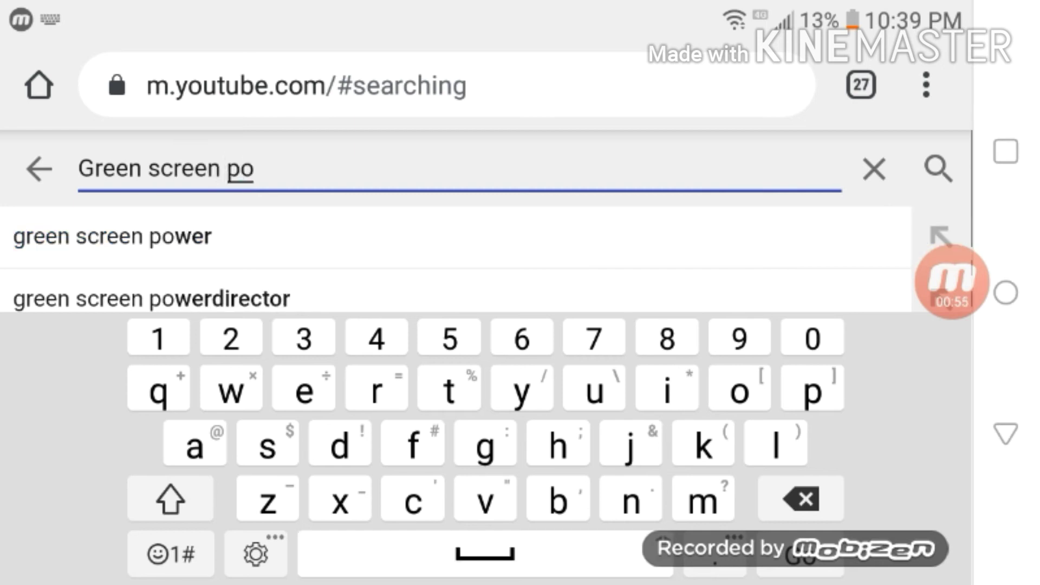
text(nies)
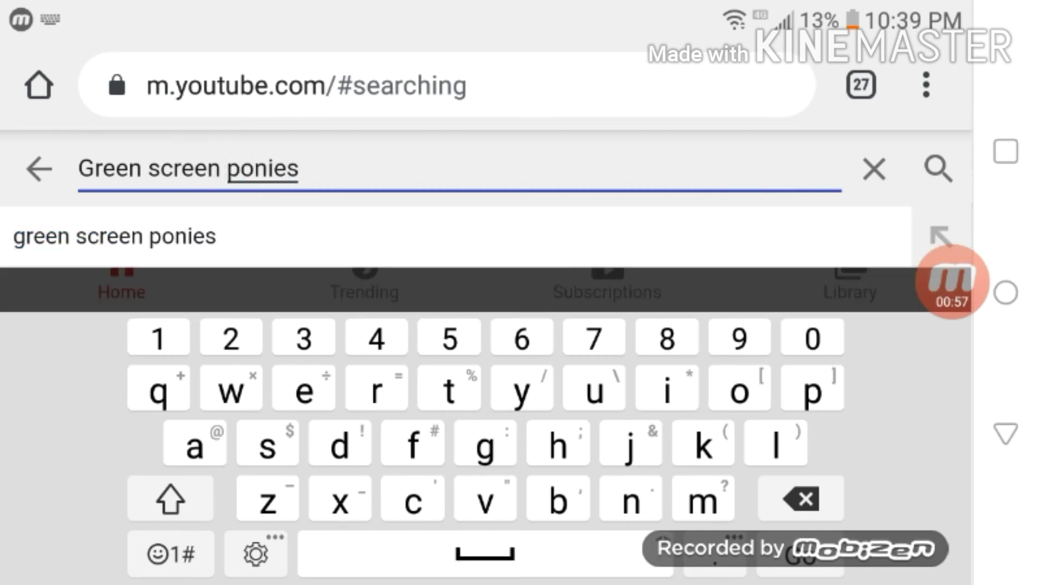
key(Return)
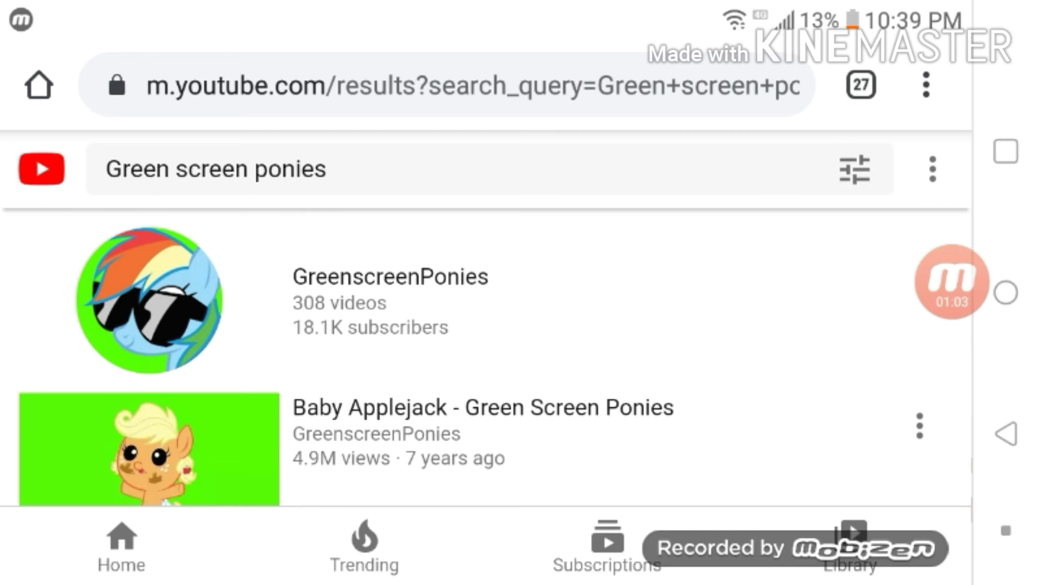
- Browse the GreenscreenPonies channel's Applejack playlist, loading its extra videos
click(391, 277)
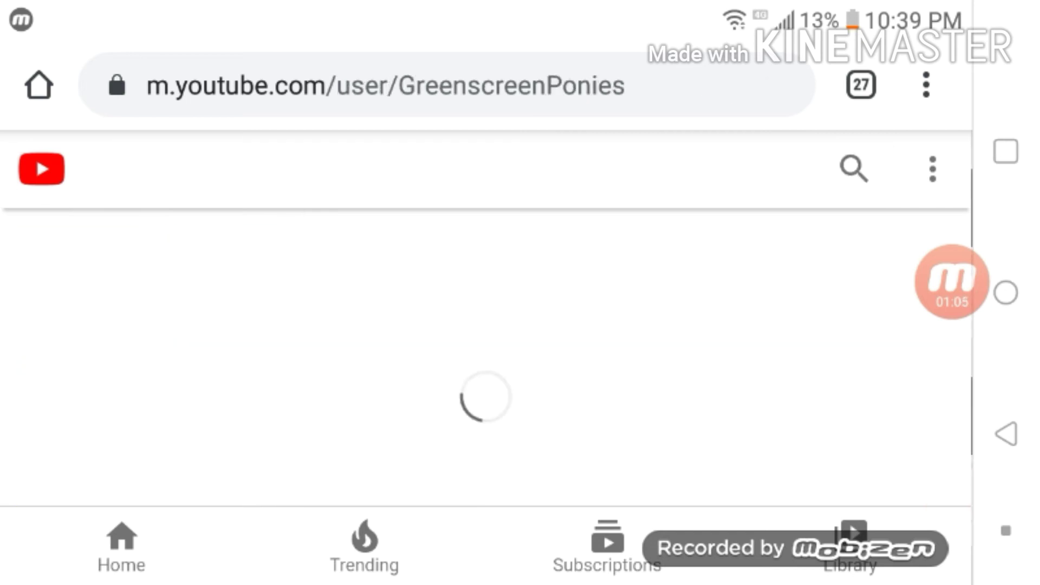
scroll(487, 325, down, 5)
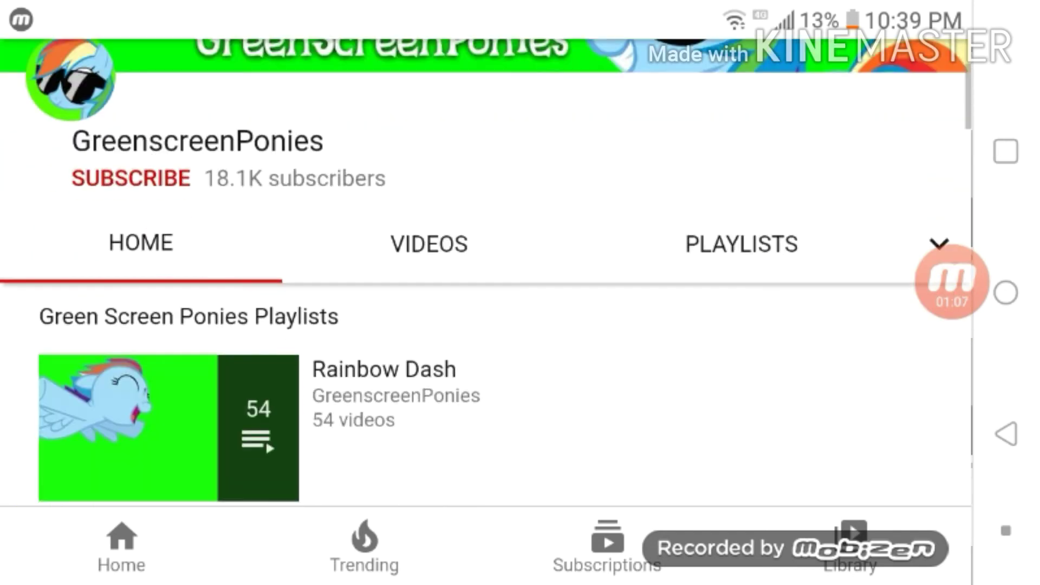
scroll(487, 325, down, 5)
click(488, 399)
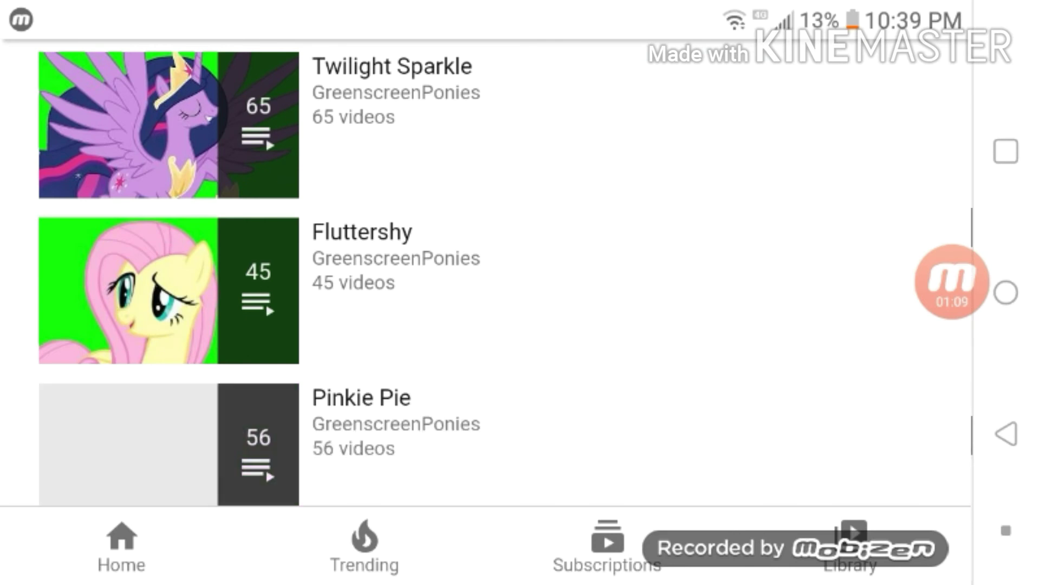
scroll(488, 325, down, 3)
scroll(487, 326, down, 4)
click(366, 243)
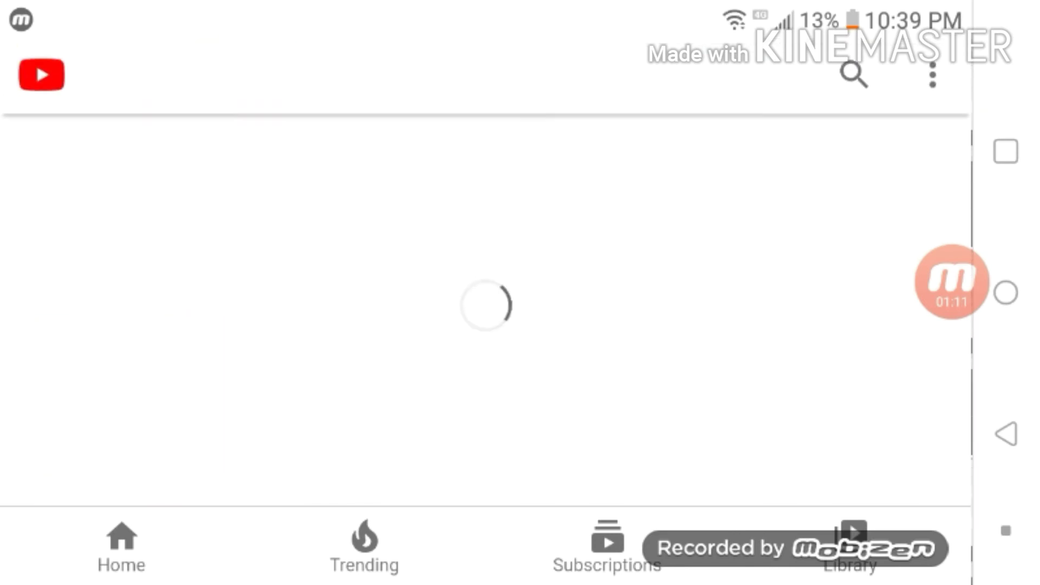
scroll(488, 325, down, 4)
scroll(487, 325, down, 3)
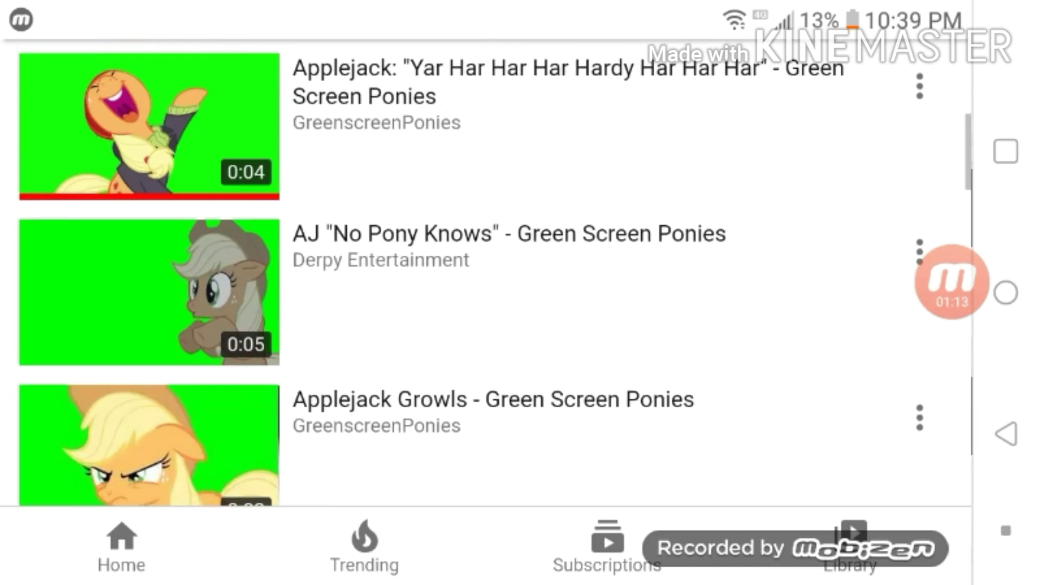
scroll(487, 325, down, 2)
scroll(488, 325, down, 3)
scroll(488, 325, down, 3)
scroll(487, 325, down, 3)
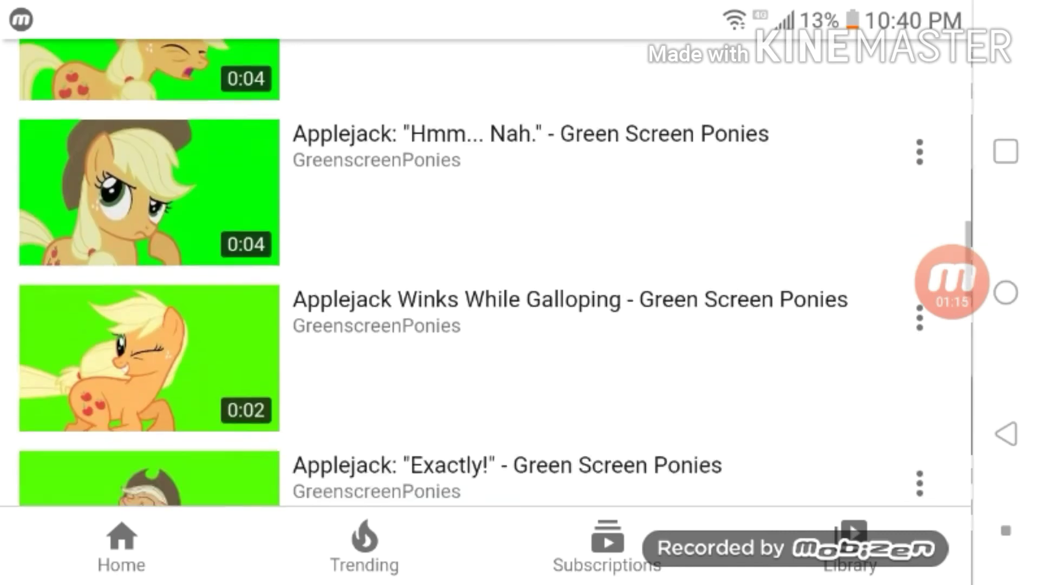
scroll(487, 325, down, 2)
scroll(487, 325, up, 2)
scroll(487, 325, up, 2)
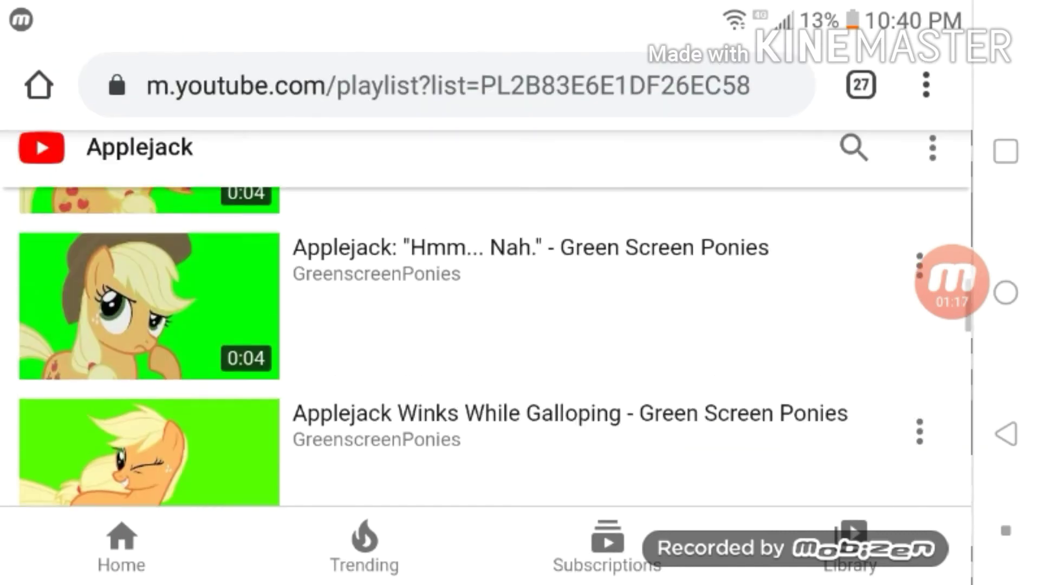
scroll(488, 325, up, 1)
scroll(488, 325, down, 3)
scroll(487, 325, down, 2)
scroll(487, 325, down, 1)
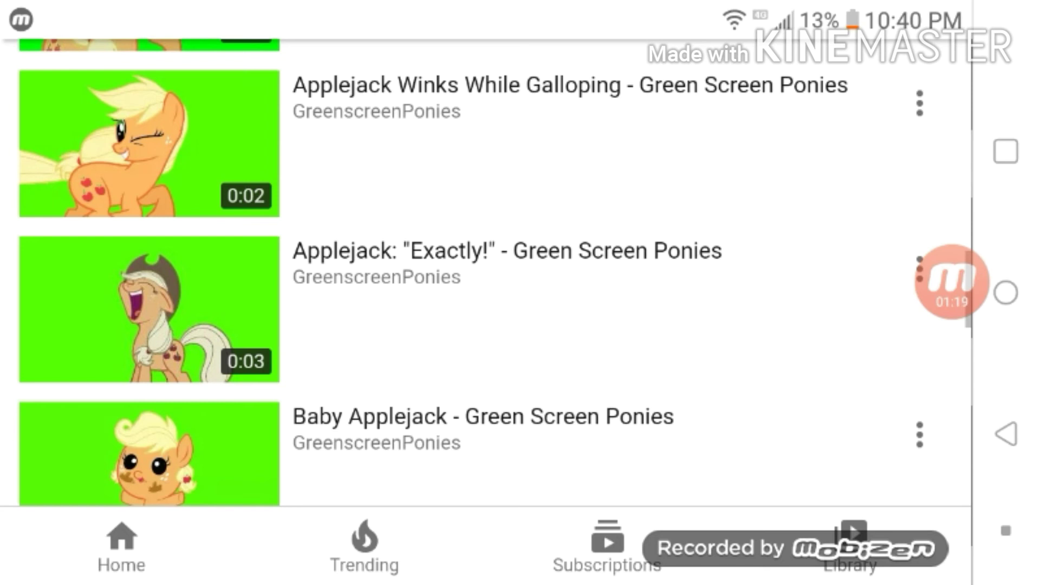
scroll(488, 326, down, 1)
scroll(488, 325, down, 3)
scroll(487, 325, down, 1)
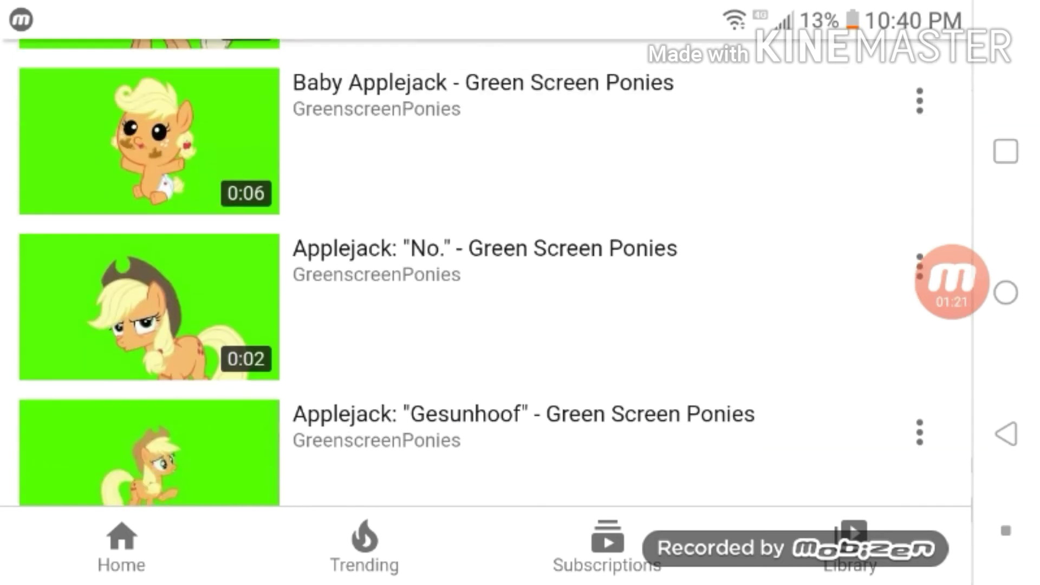
scroll(488, 326, down, 3)
scroll(488, 325, down, 2)
scroll(488, 326, up, 3)
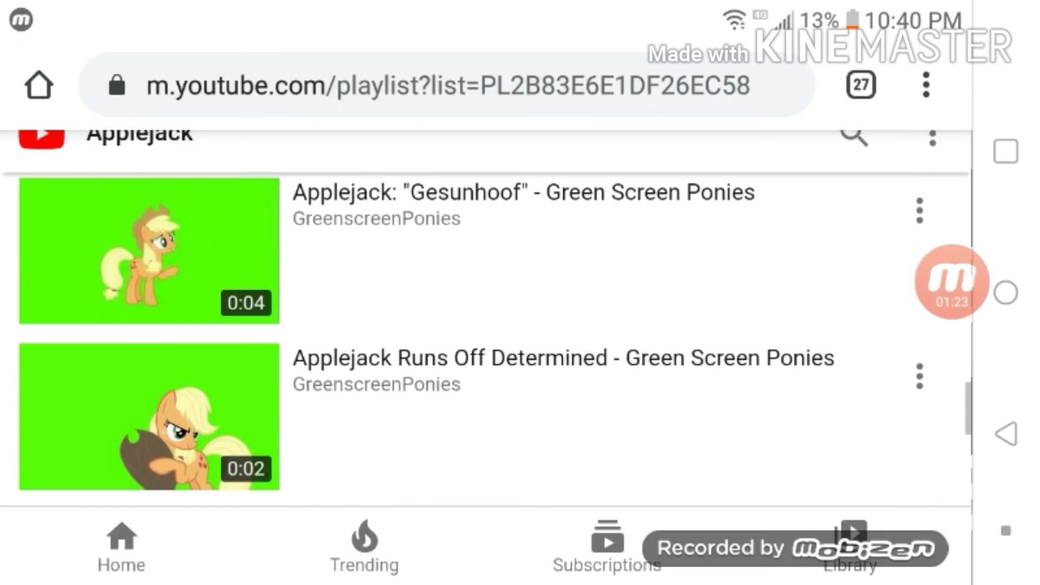
scroll(487, 326, down, 1)
scroll(487, 325, up, 1)
scroll(487, 325, down, 3)
scroll(488, 326, down, 2)
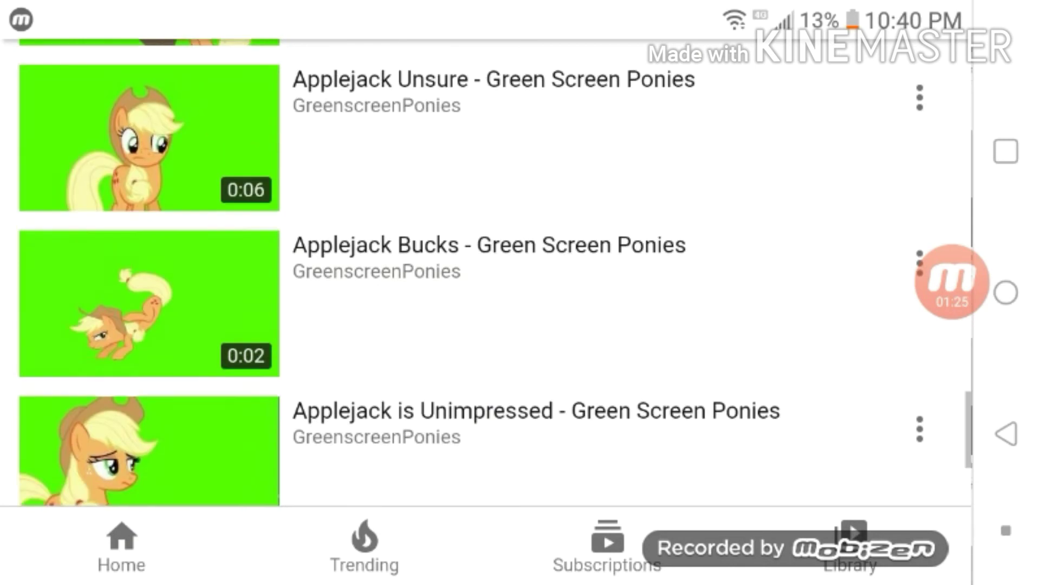
scroll(488, 326, down, 2)
scroll(487, 325, down, 2)
scroll(488, 325, down, 2)
scroll(488, 325, down, 2)
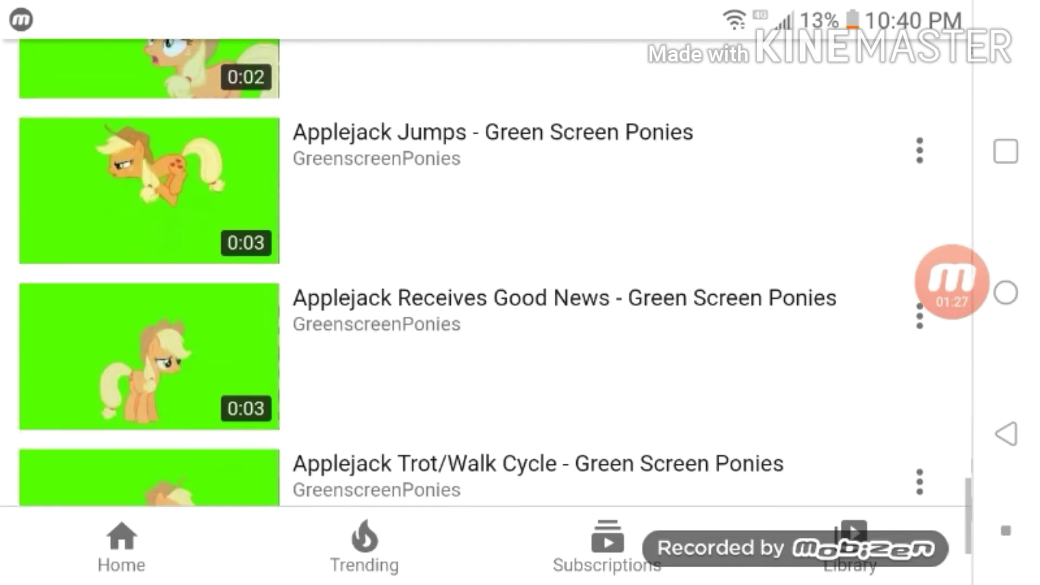
scroll(487, 325, down, 2)
click(485, 458)
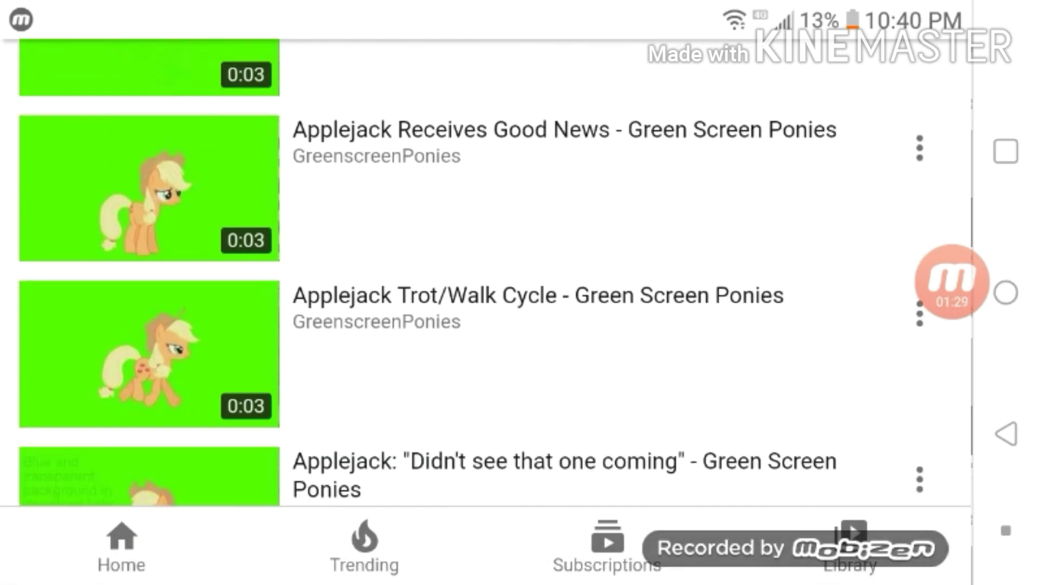
scroll(488, 326, down, 2)
scroll(487, 326, down, 3)
scroll(488, 325, down, 3)
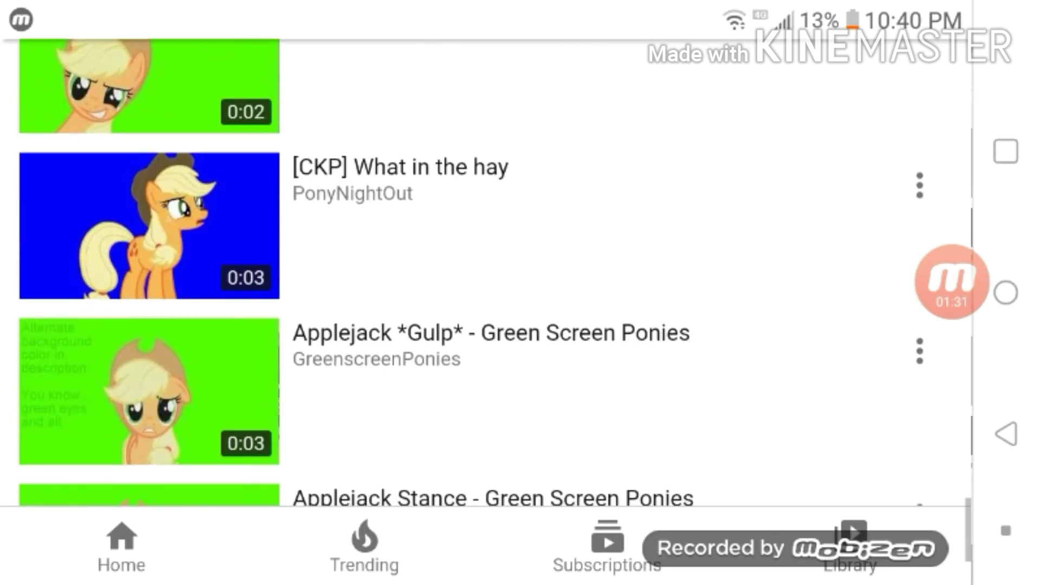
scroll(487, 325, down, 2)
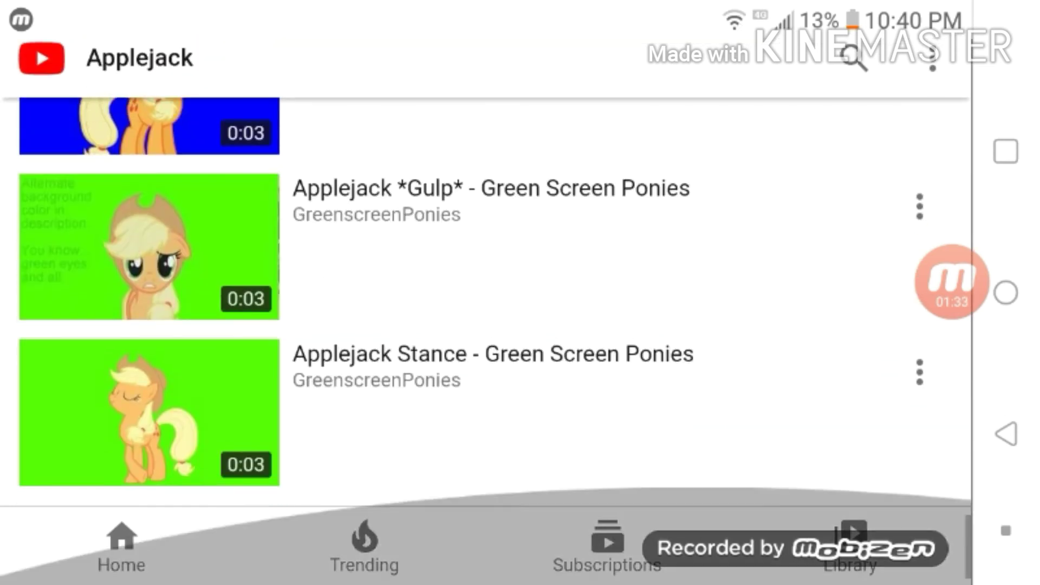
- Play the 'AJ & RD Scared Walking' video from the channel page with the volume raised
click(1006, 434)
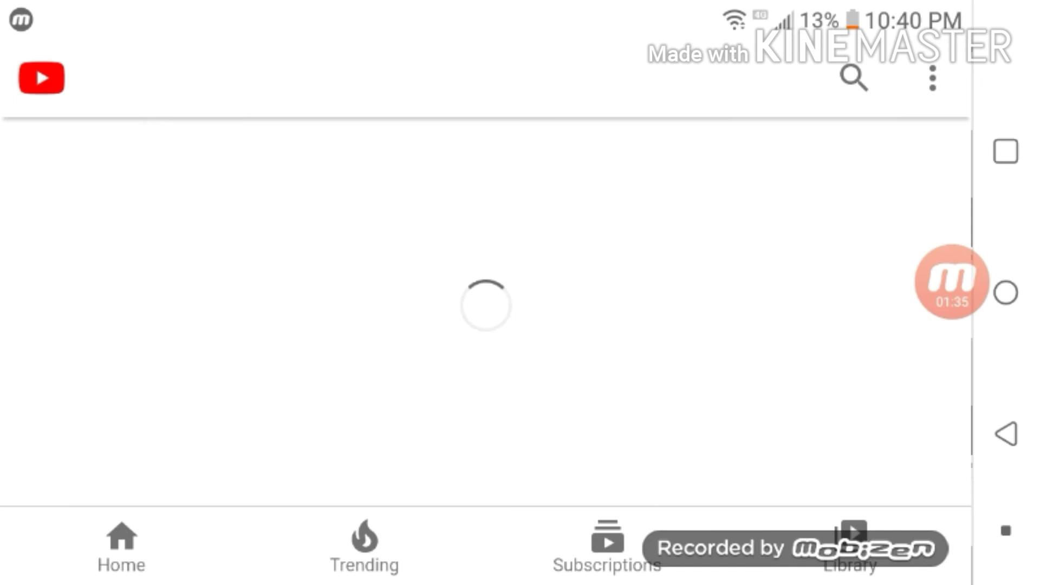
scroll(488, 325, down, 4)
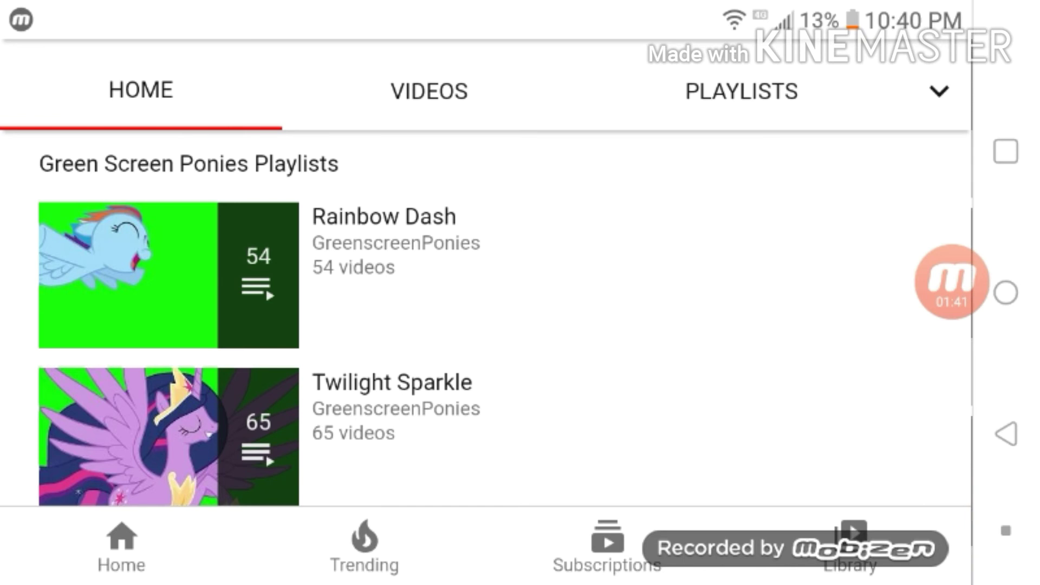
scroll(487, 325, down, 5)
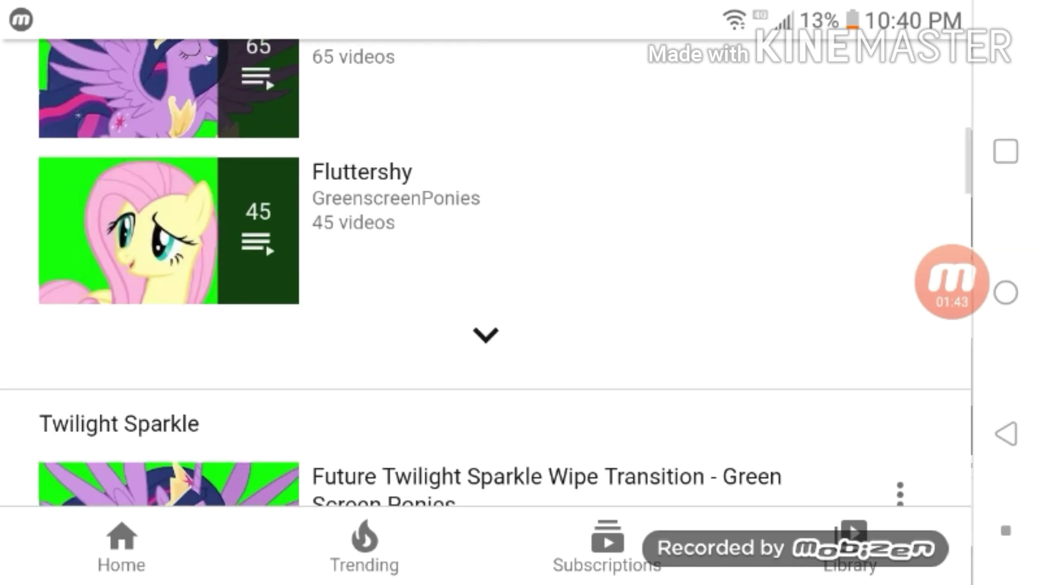
click(951, 283)
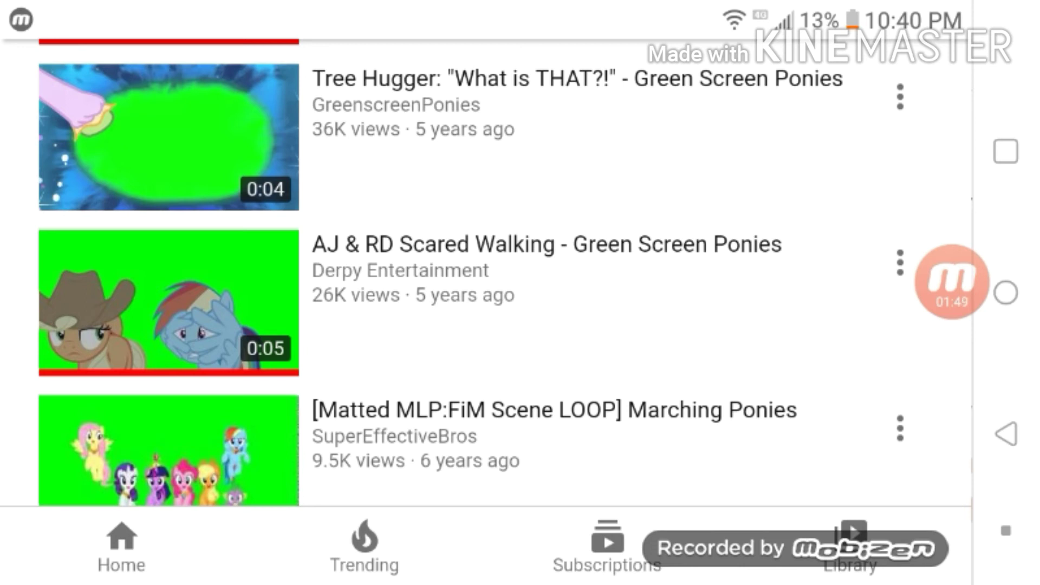
click(584, 303)
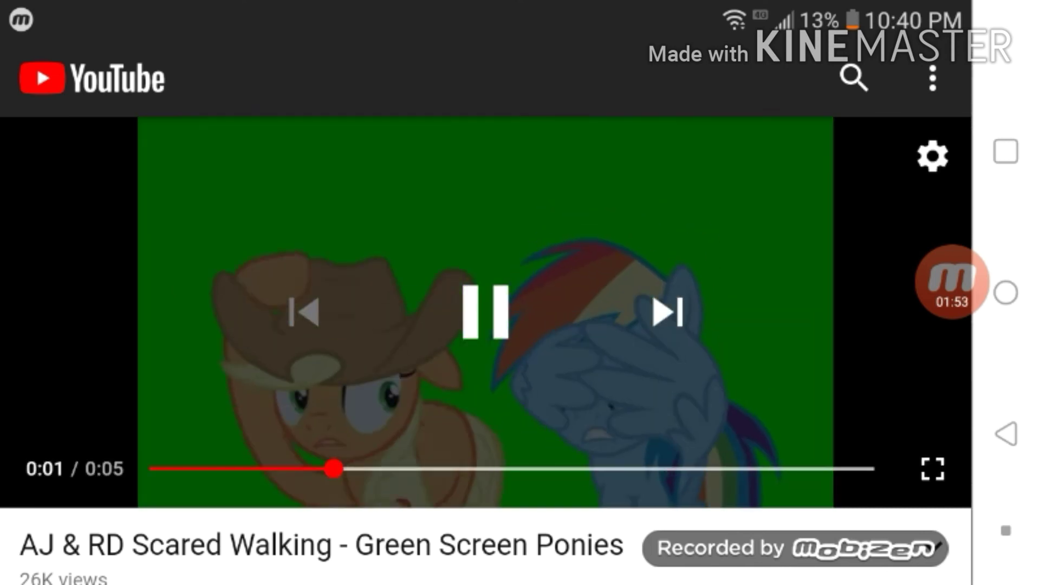
key(XF86AudioRaiseVolume)
key(XF86AudioRaiseVolume)
key(XF86AudioRaiseVolume)
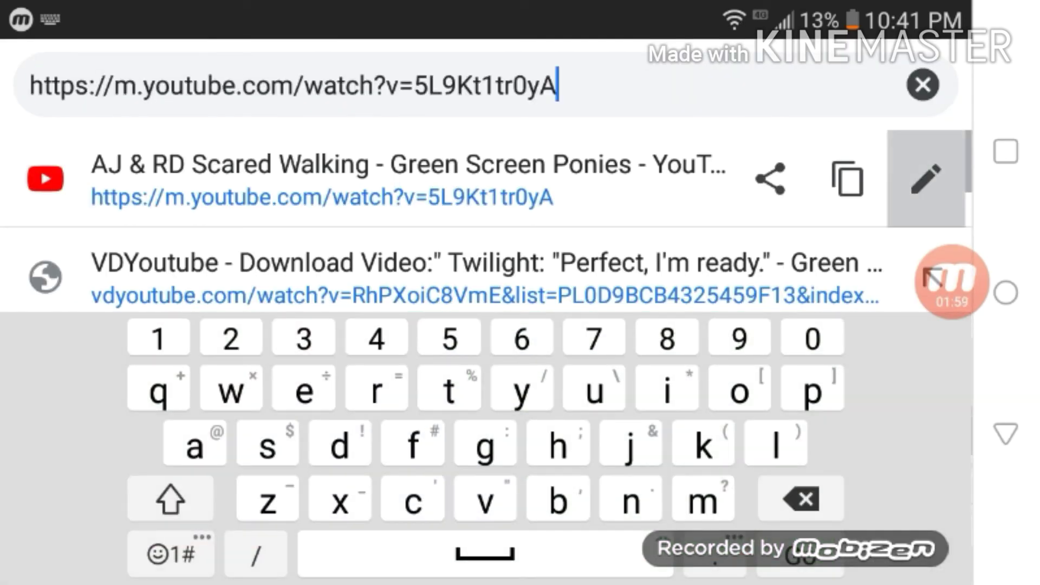
- Remove 'm.' from the video address so it can point to vdyoutube.com
click(156, 85)
click(137, 86)
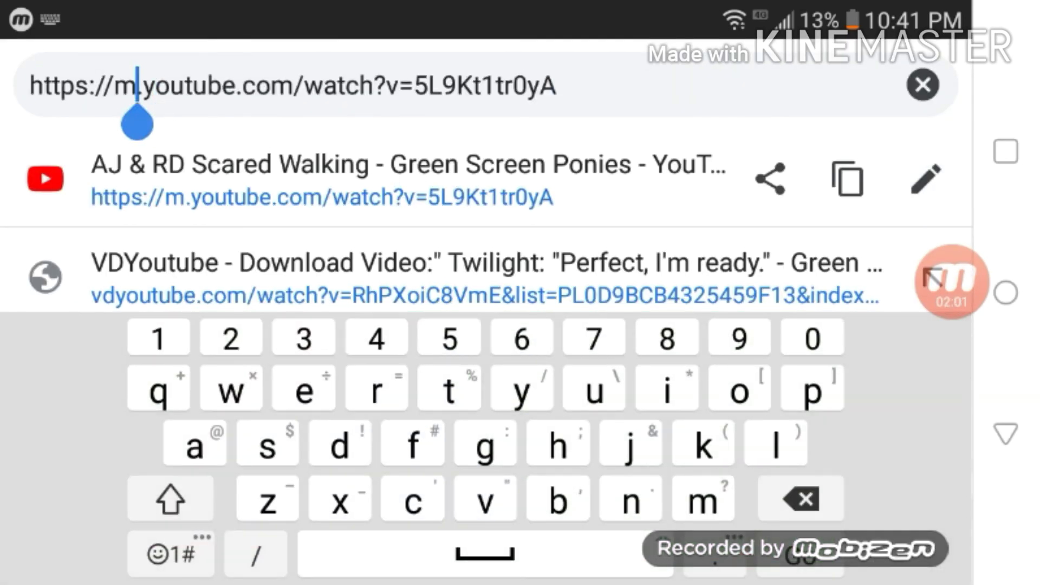
drag(136, 124, 145, 124)
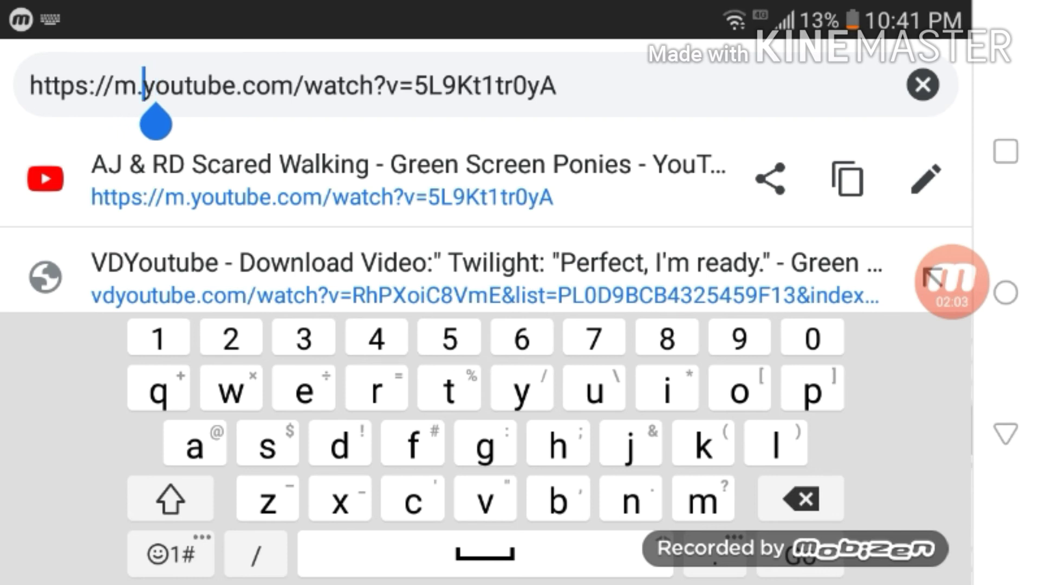
click(803, 499)
click(803, 500)
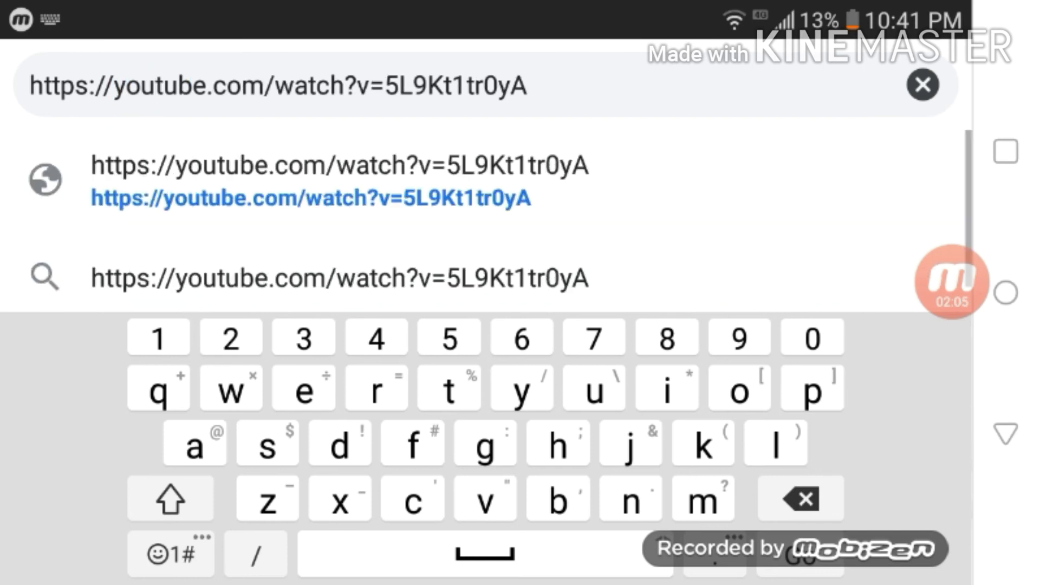
text(vd)
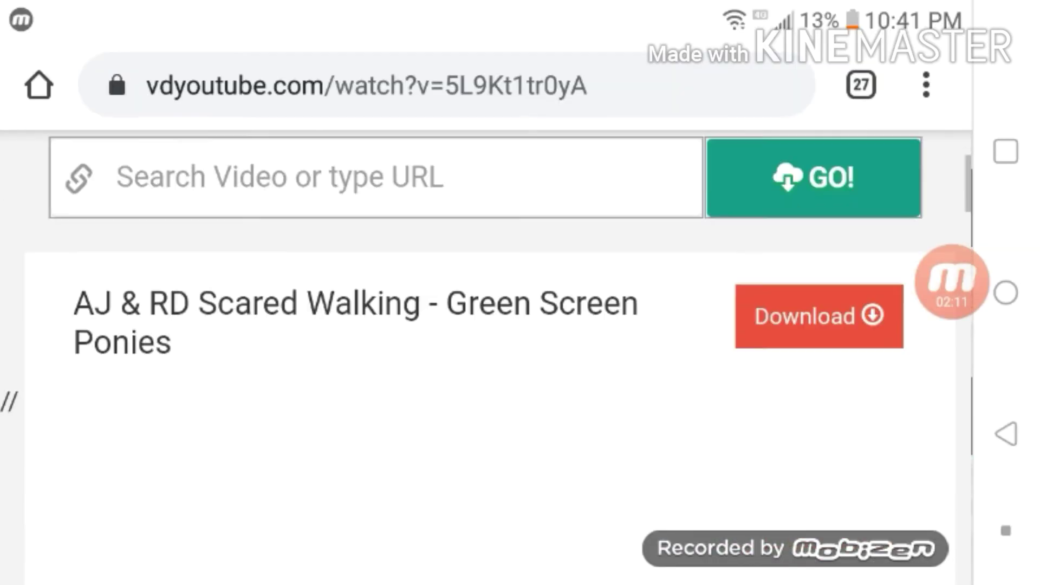
scroll(488, 326, down, 5)
scroll(487, 325, down, 8)
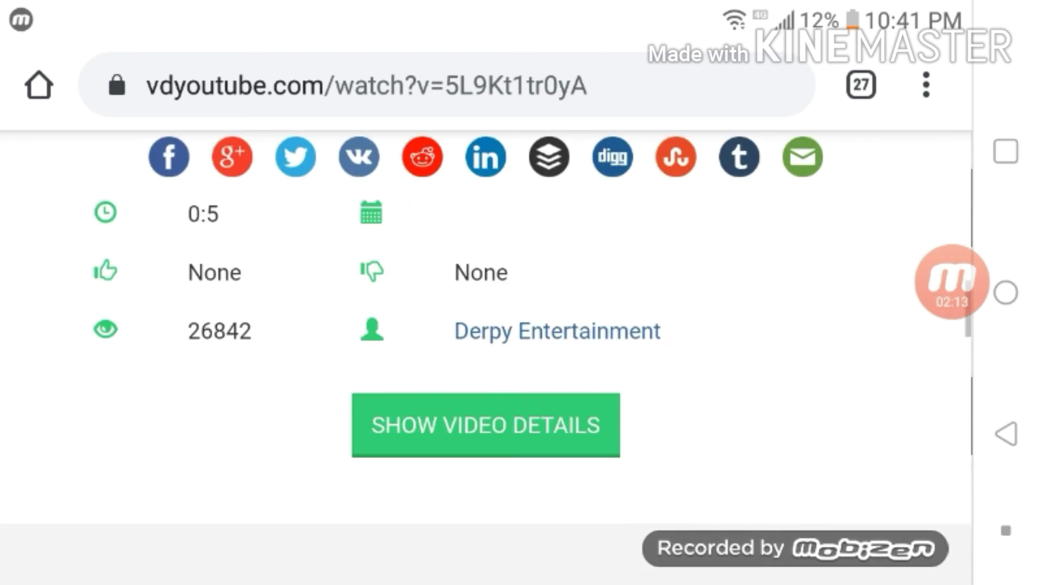
scroll(488, 325, down, 1)
scroll(487, 325, up, 6)
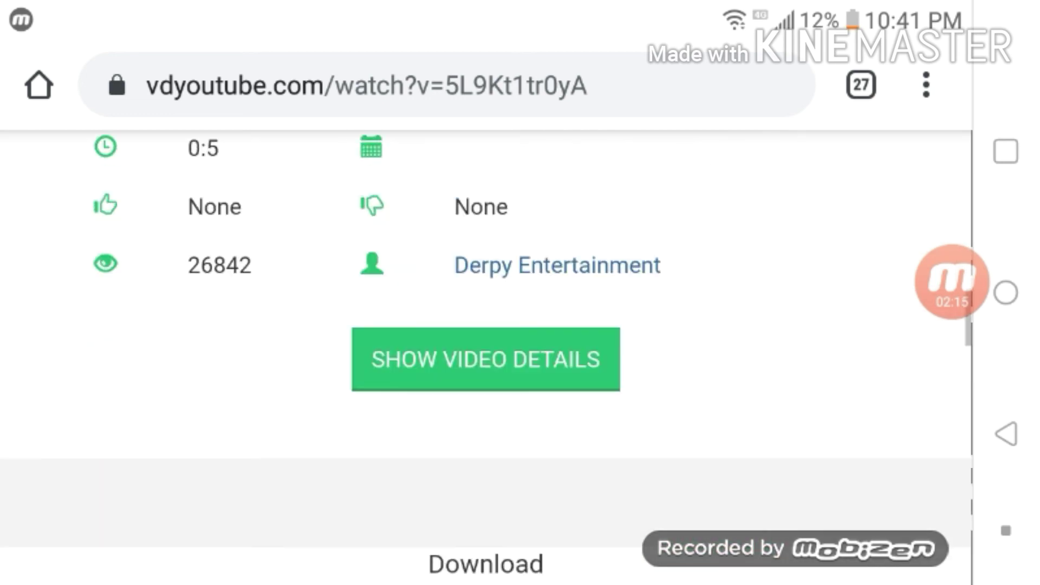
scroll(488, 325, down, 3)
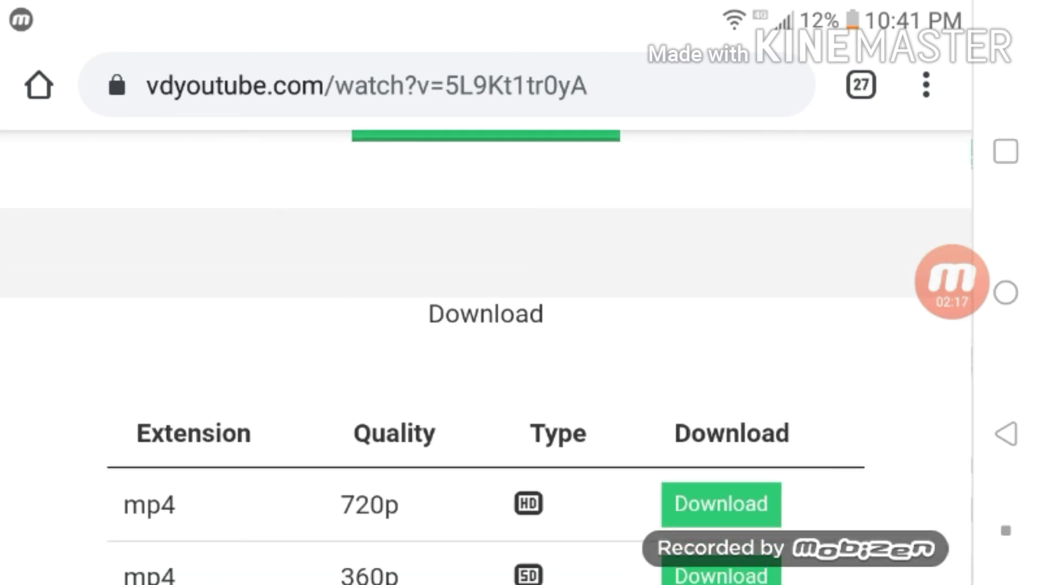
scroll(488, 325, down, 3)
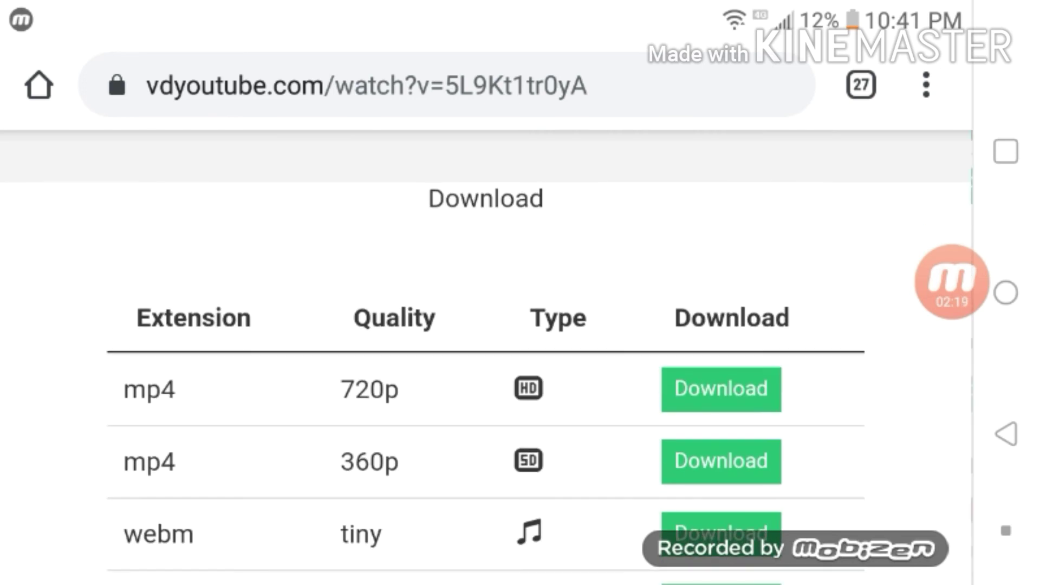
- Download the clip as mp4 from VDYoutube and return to KineMaster
click(721, 388)
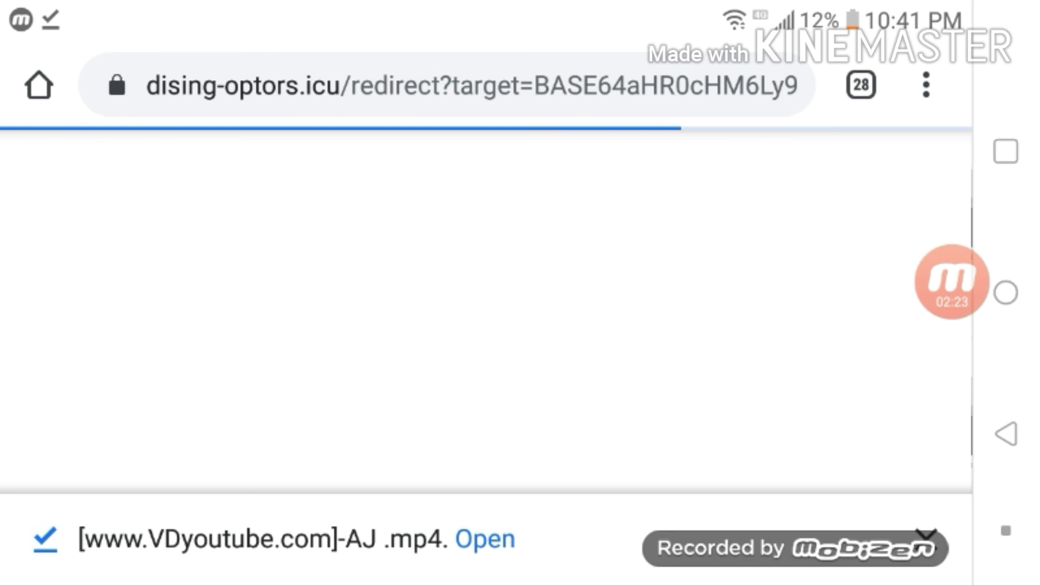
click(952, 282)
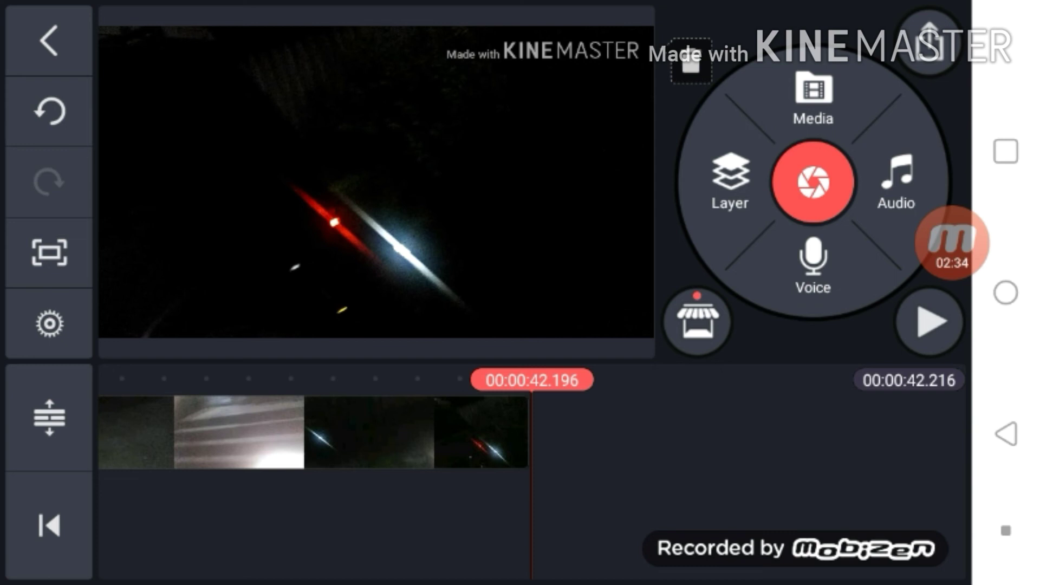
click(814, 181)
click(814, 181)
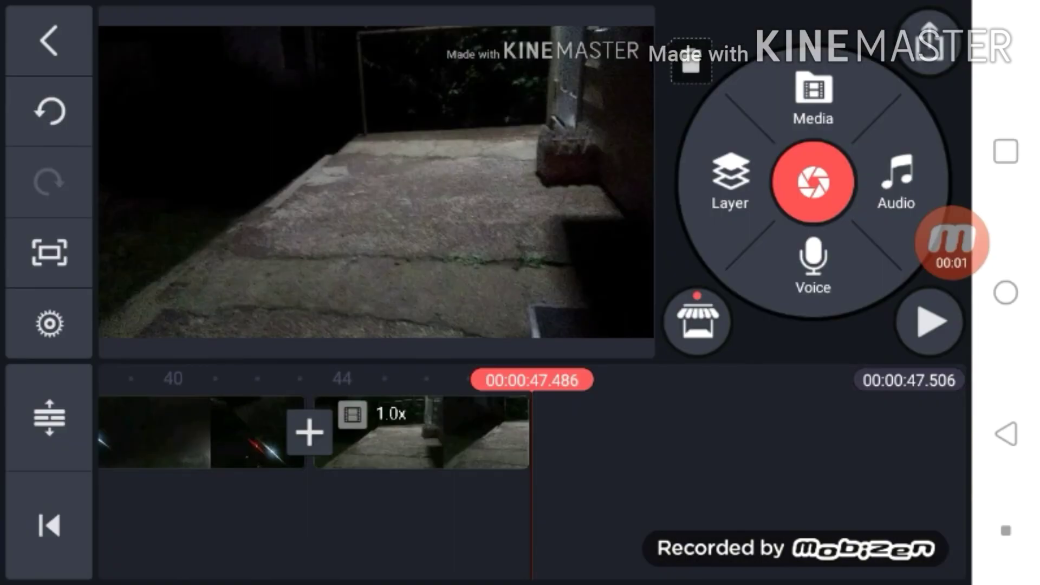
drag(325, 432, 536, 433)
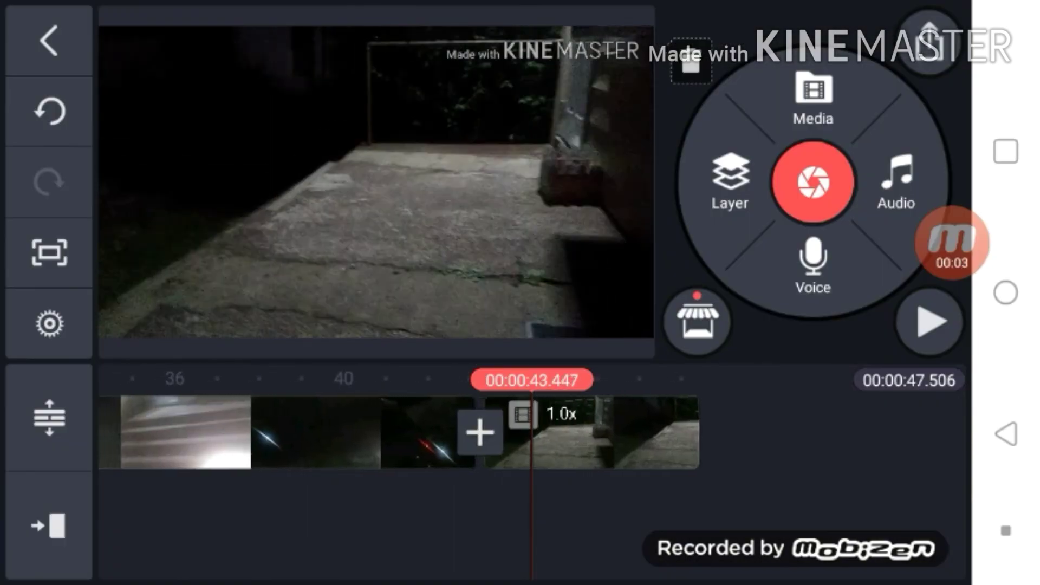
drag(407, 433, 387, 432)
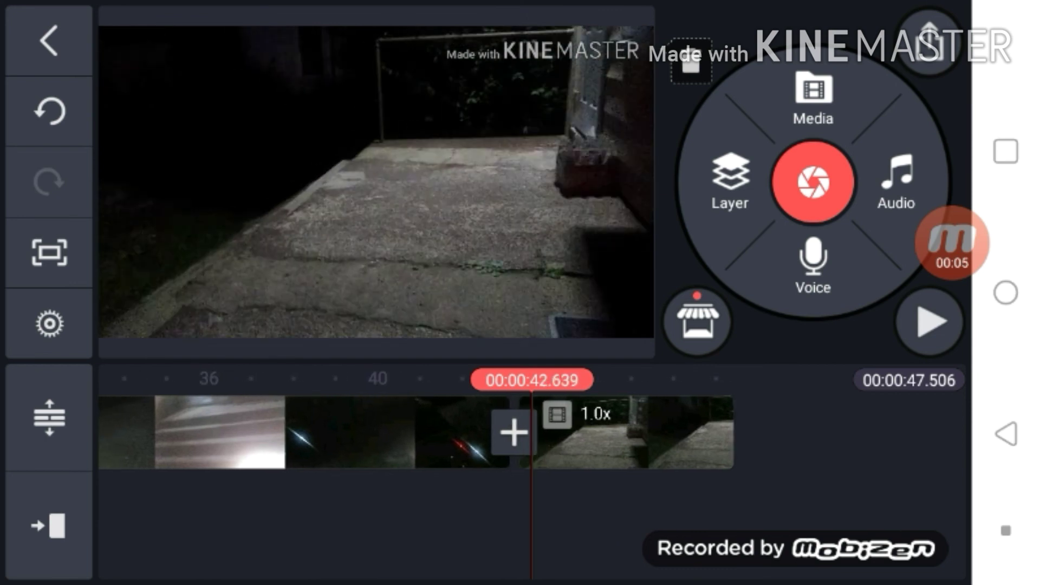
- Add the downloaded pony video from the Download folder as a media layer
click(731, 180)
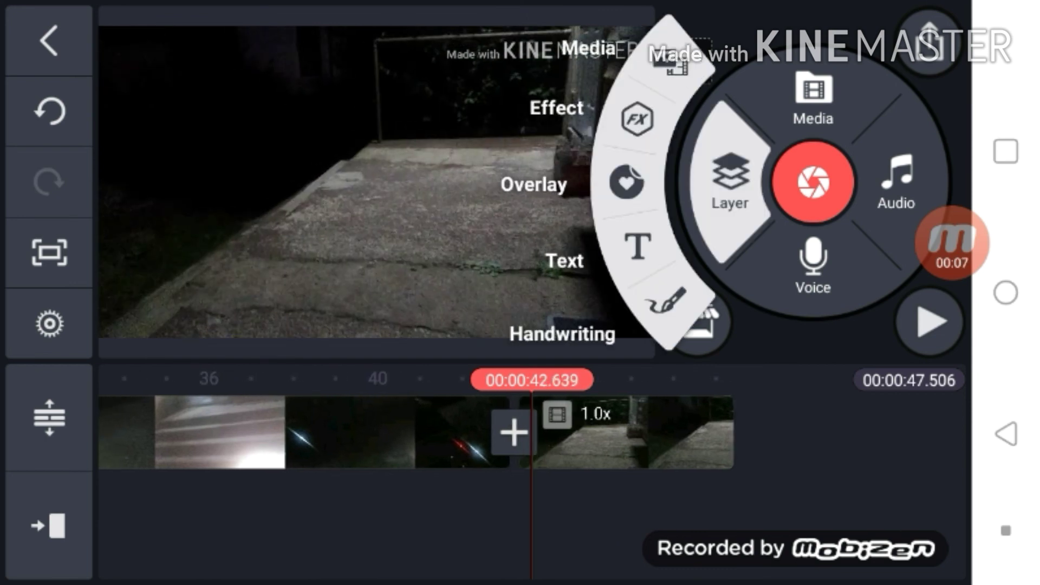
click(675, 58)
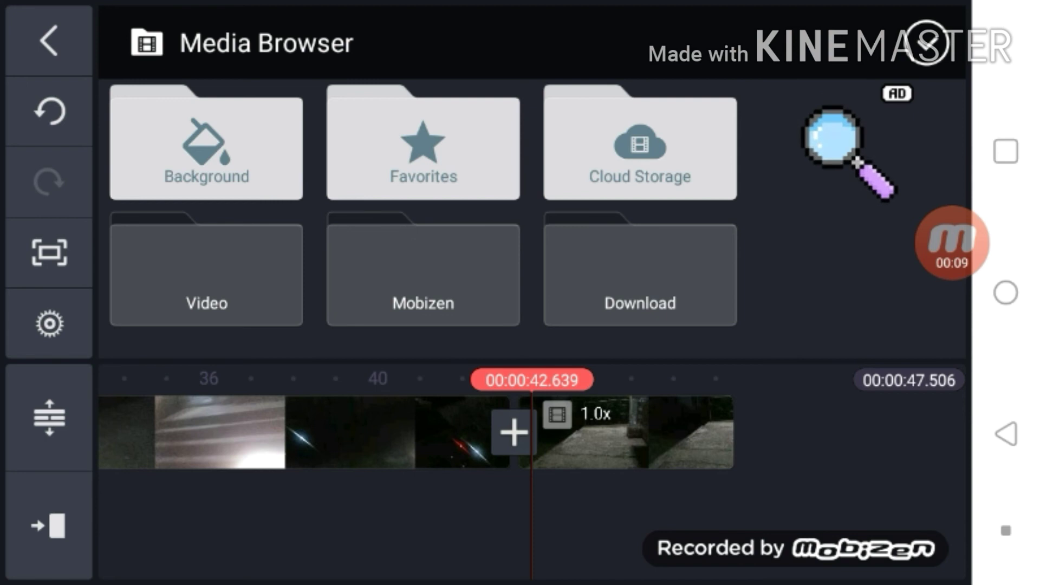
click(640, 275)
click(206, 142)
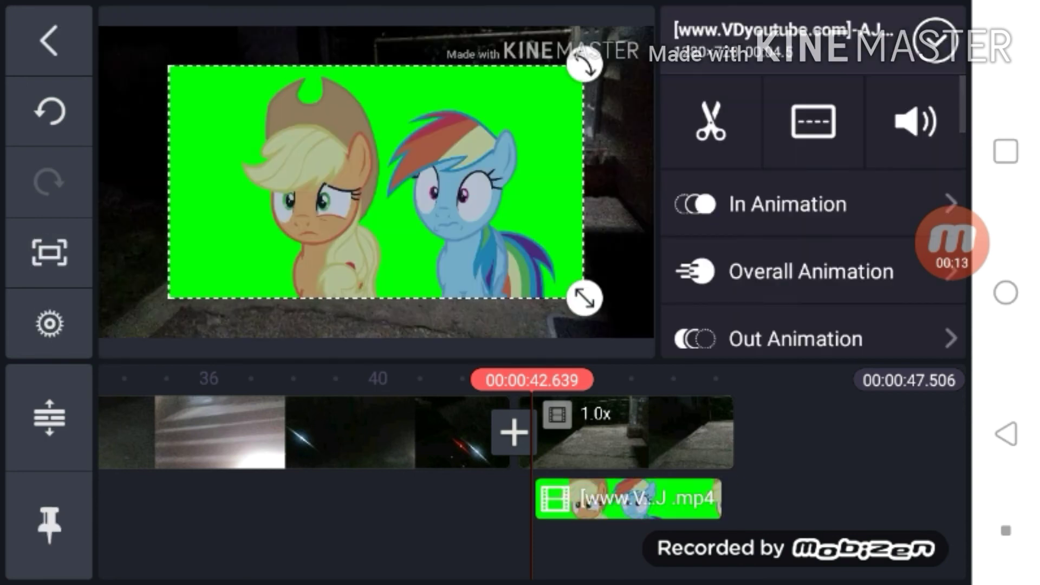
- Shorten the end of the final night-footage clip slightly
click(374, 317)
click(634, 433)
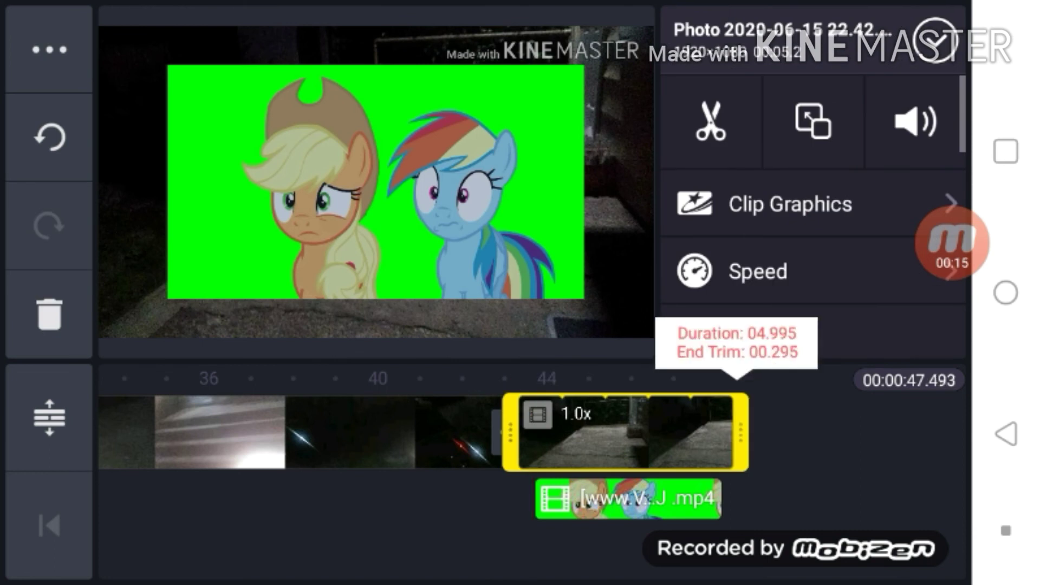
drag(740, 433, 719, 433)
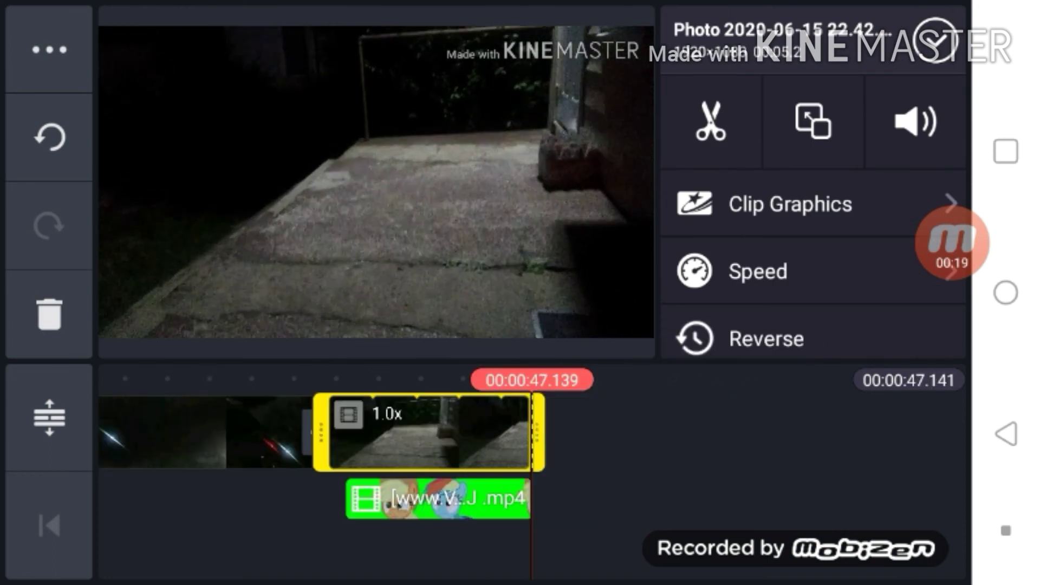
click(610, 434)
- Trim the pony overlay and extend it to end with the project
click(439, 498)
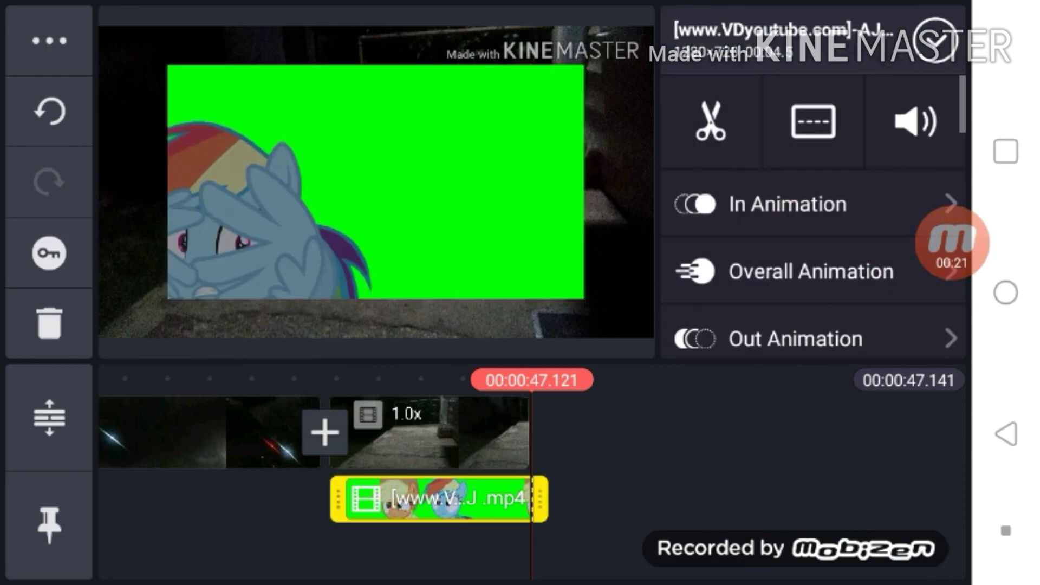
drag(439, 498, 630, 498)
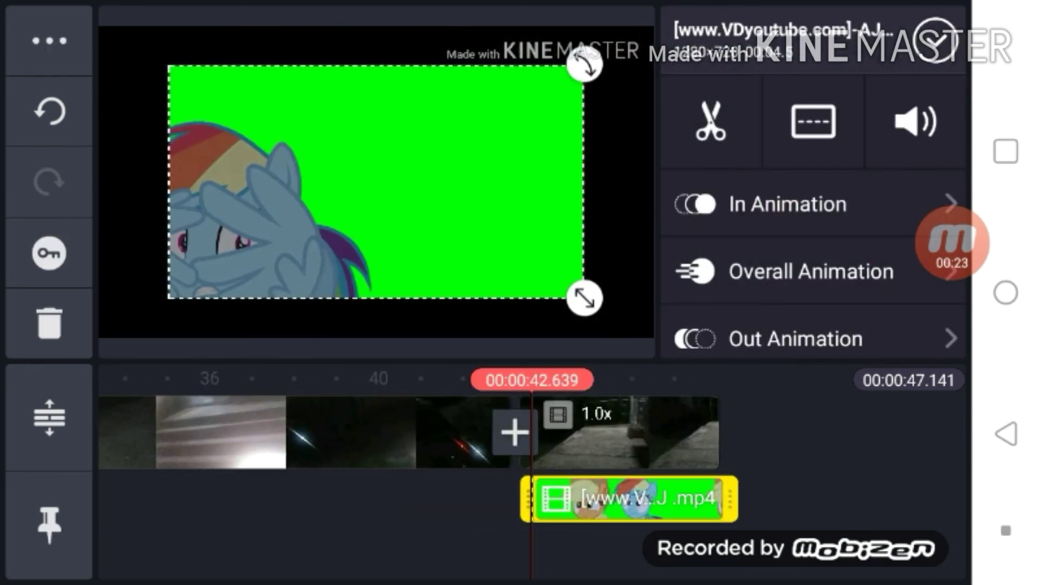
drag(730, 498, 705, 498)
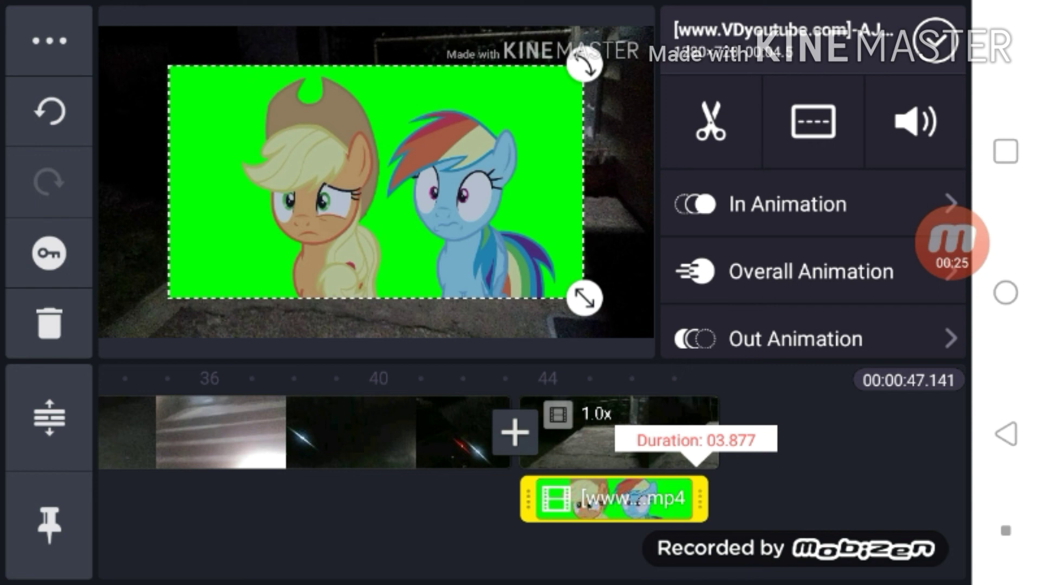
drag(452, 498, 614, 498)
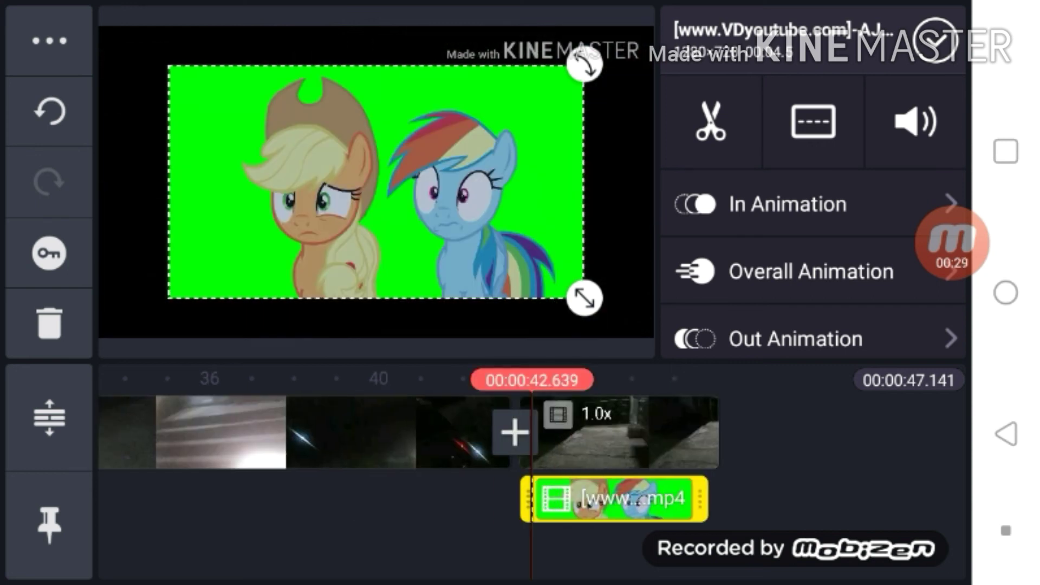
mouse_move(697, 499)
mouse_down()
mouse_move(546, 498)
mouse_move(728, 498)
mouse_up()
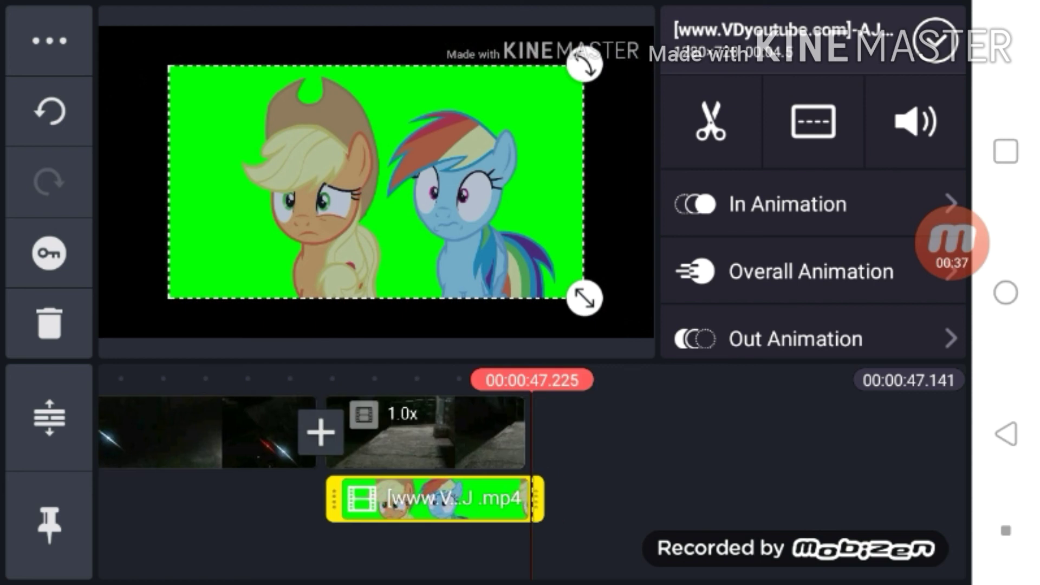
drag(487, 431, 431, 430)
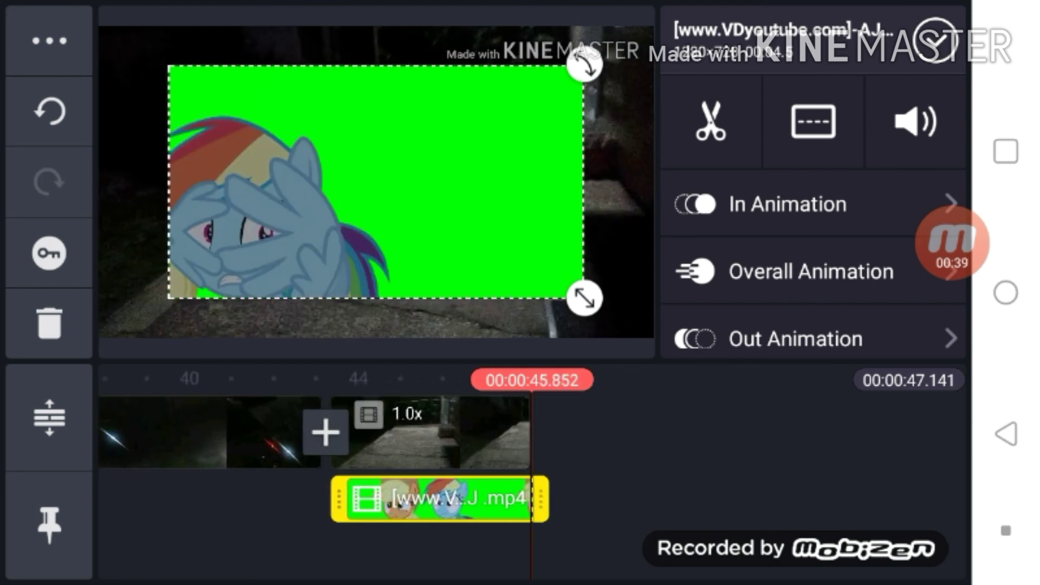
mouse_move(535, 498)
mouse_down()
mouse_move(549, 499)
mouse_move(537, 498)
mouse_up()
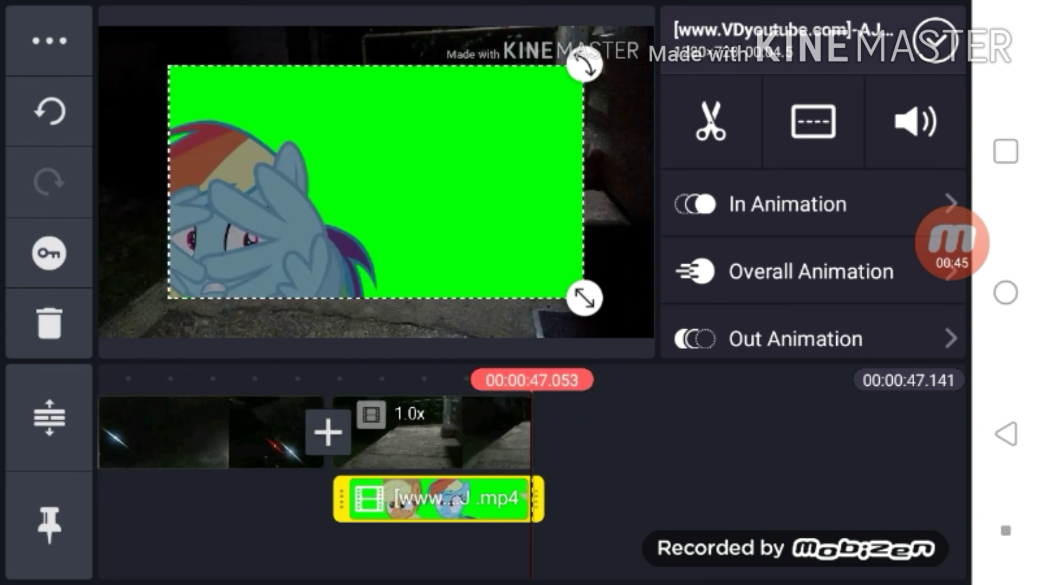
- Enlarge the pony overlay to fill the preview frame
drag(585, 299, 648, 331)
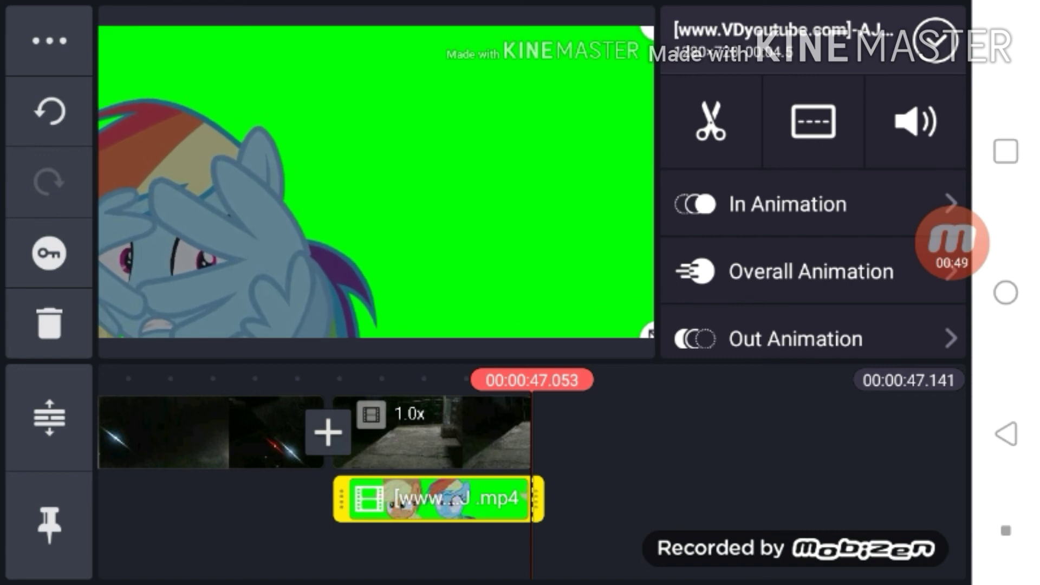
scroll(813, 244, down, 3)
- Enable Chroma Key on the pony layer to remove its green background
click(786, 289)
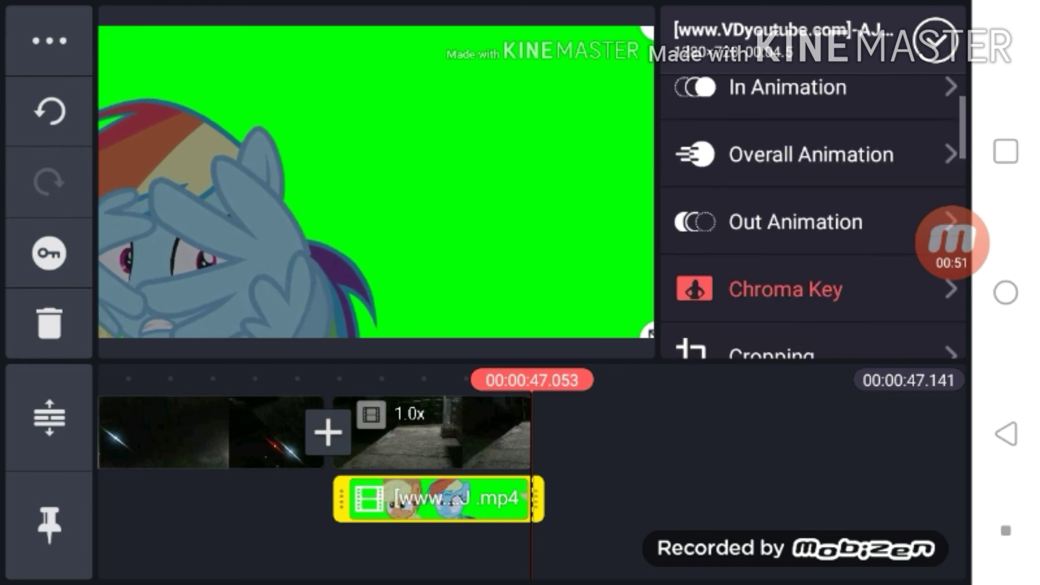
click(911, 109)
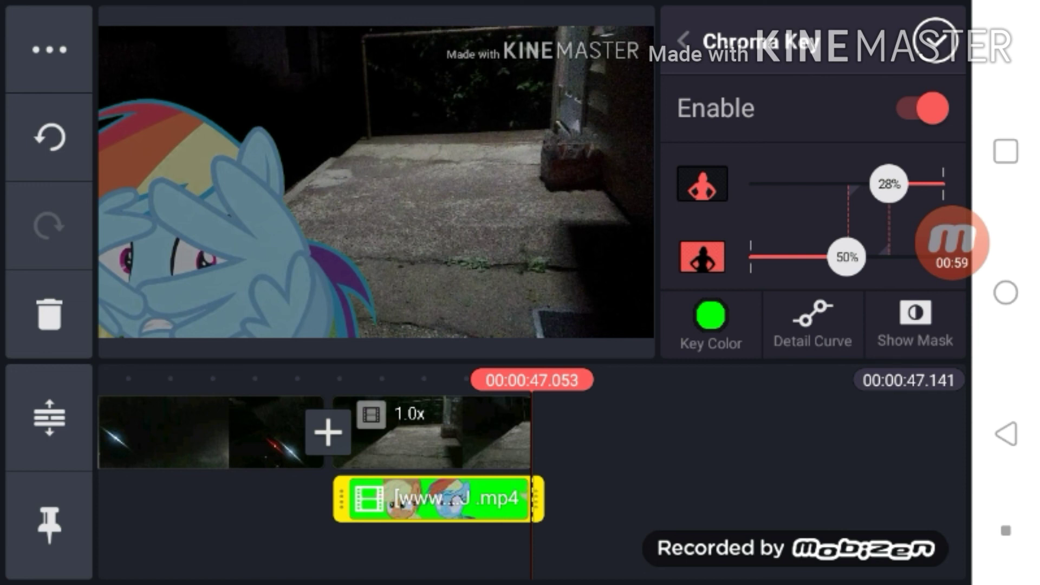
click(935, 41)
drag(325, 431, 553, 430)
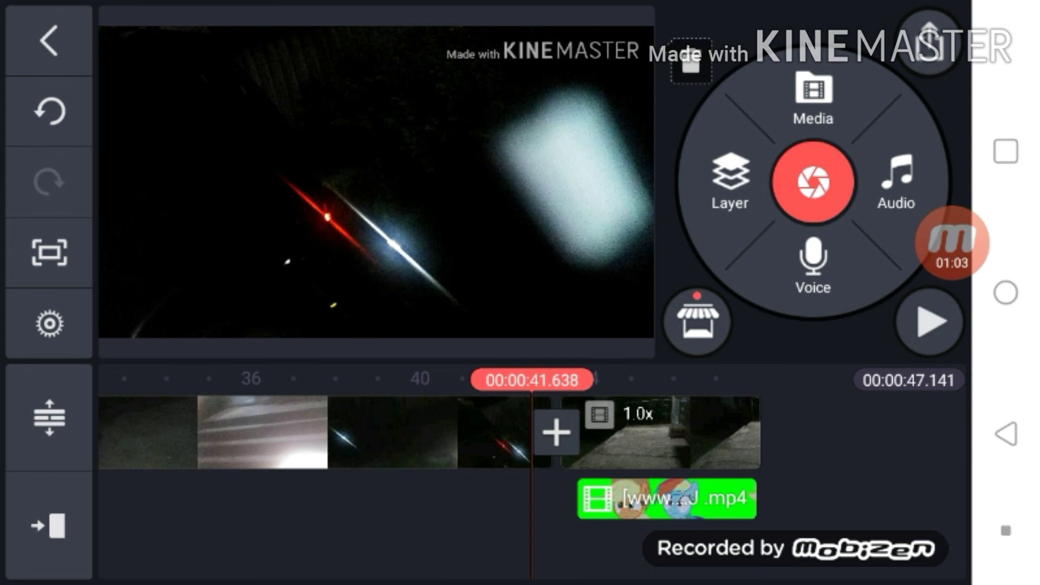
click(929, 323)
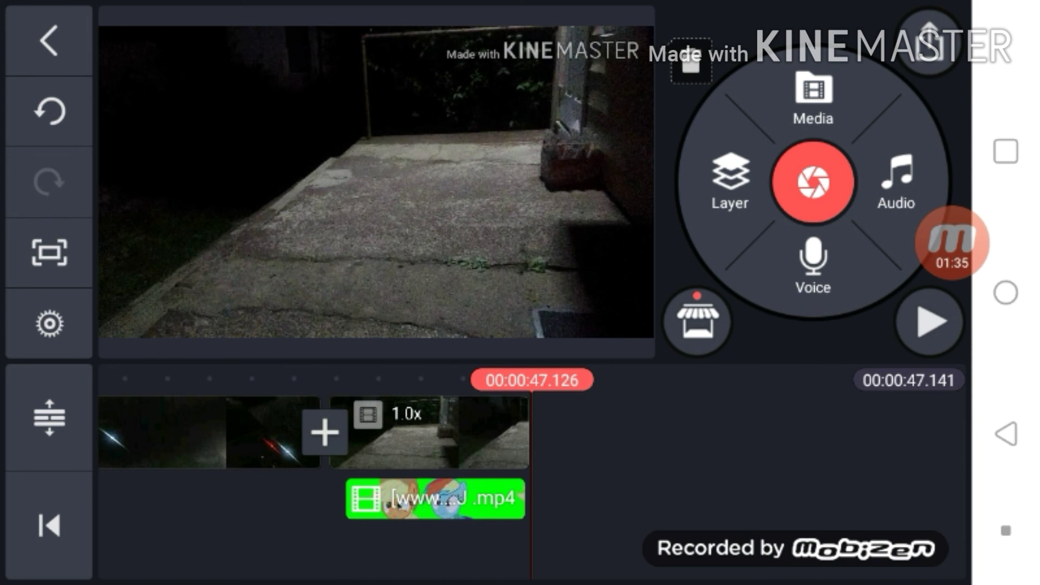
click(951, 245)
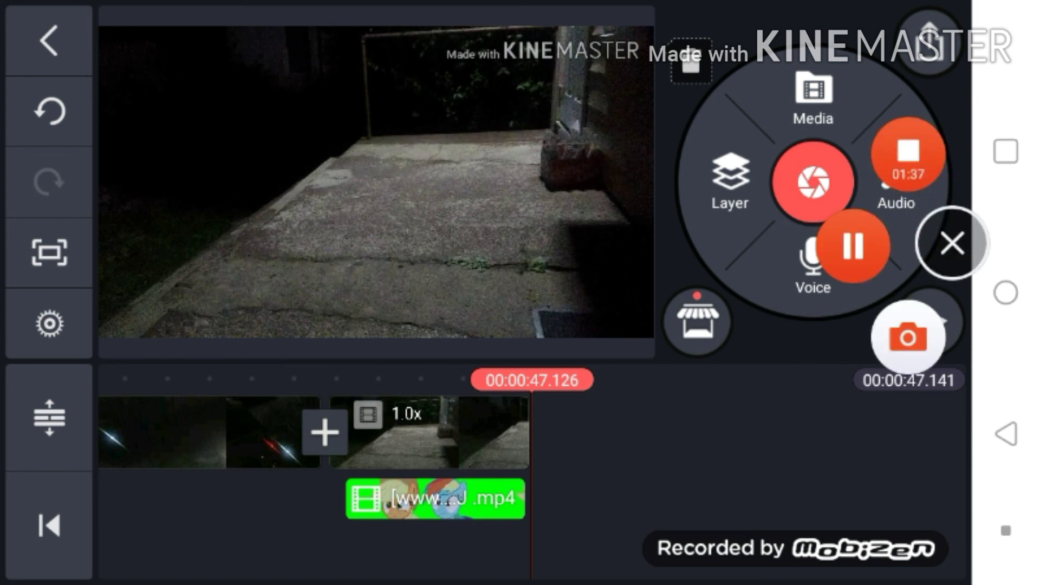